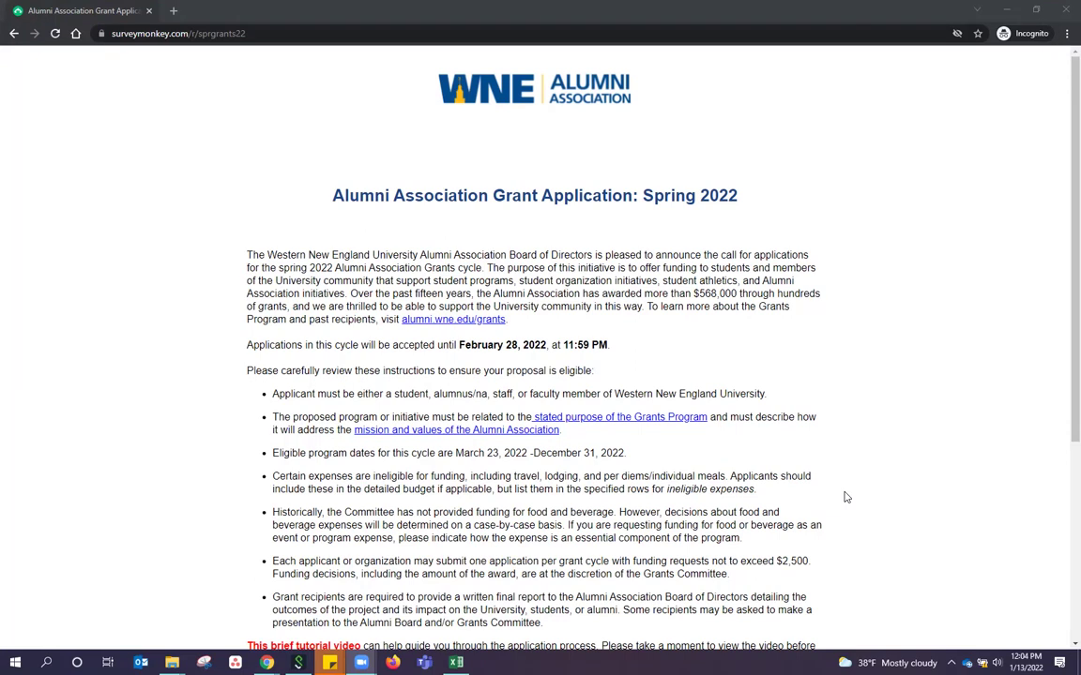
- Review the eligibility instructions of the Spring 2022 grant application and continue to its second page
scroll(946, 379, down, 1)
scroll(945, 379, down, 2)
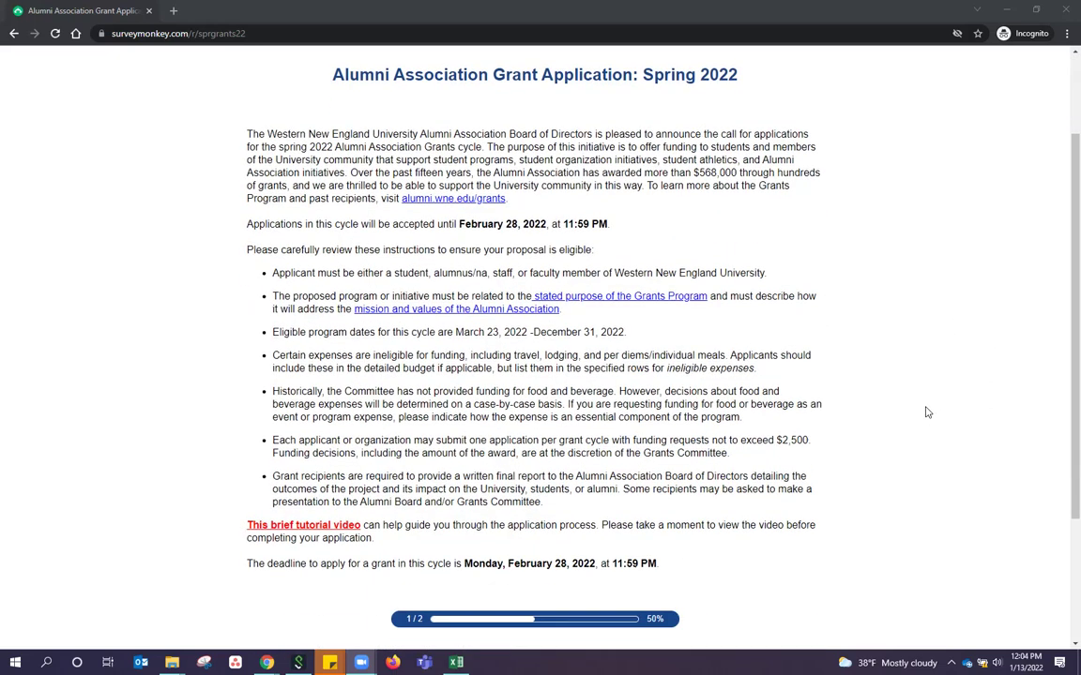
scroll(924, 413, down, 1)
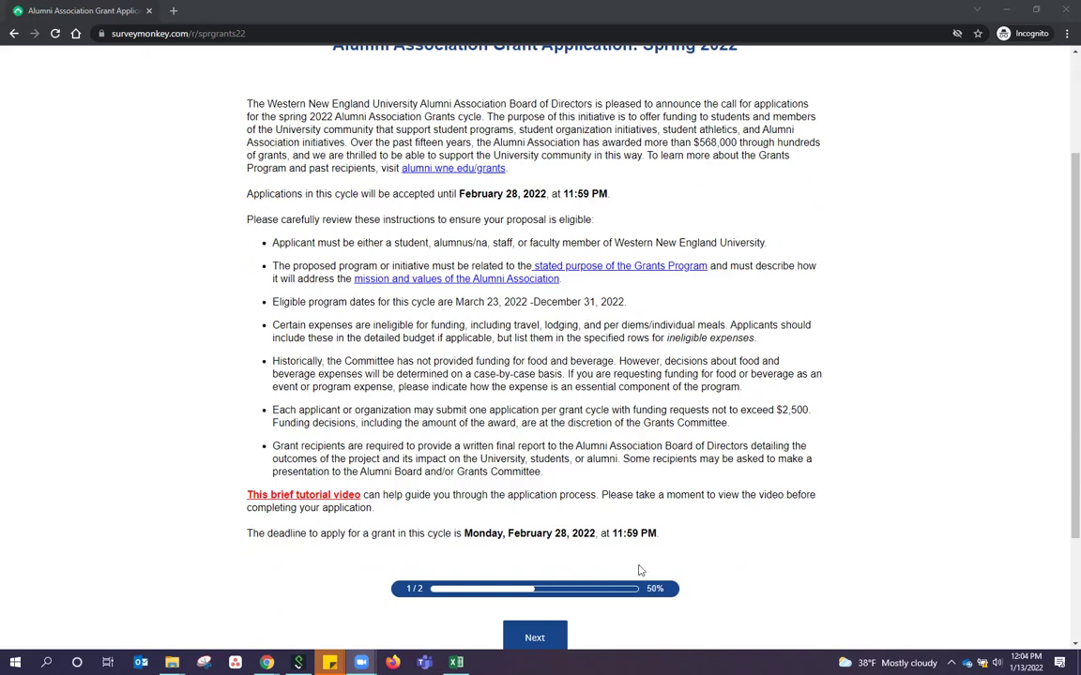
scroll(657, 544, down, 1)
scroll(512, 528, down, 1)
click(513, 528)
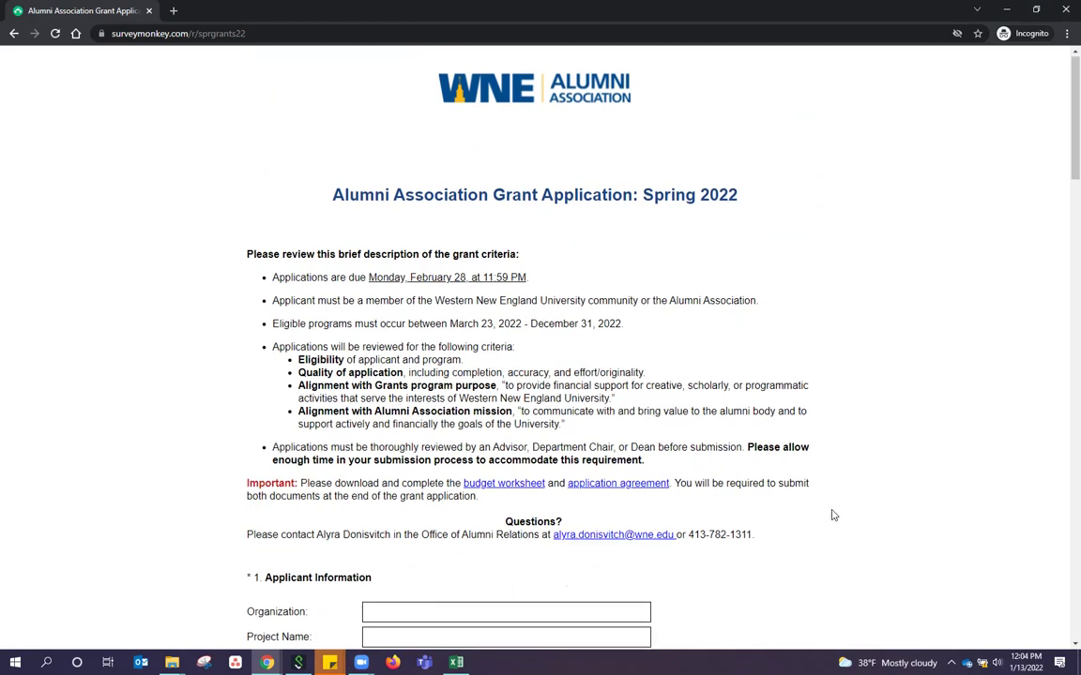
- Examine the grant criteria and the Applicant Information fields, including the Department or Unit field
scroll(644, 451, down, 1)
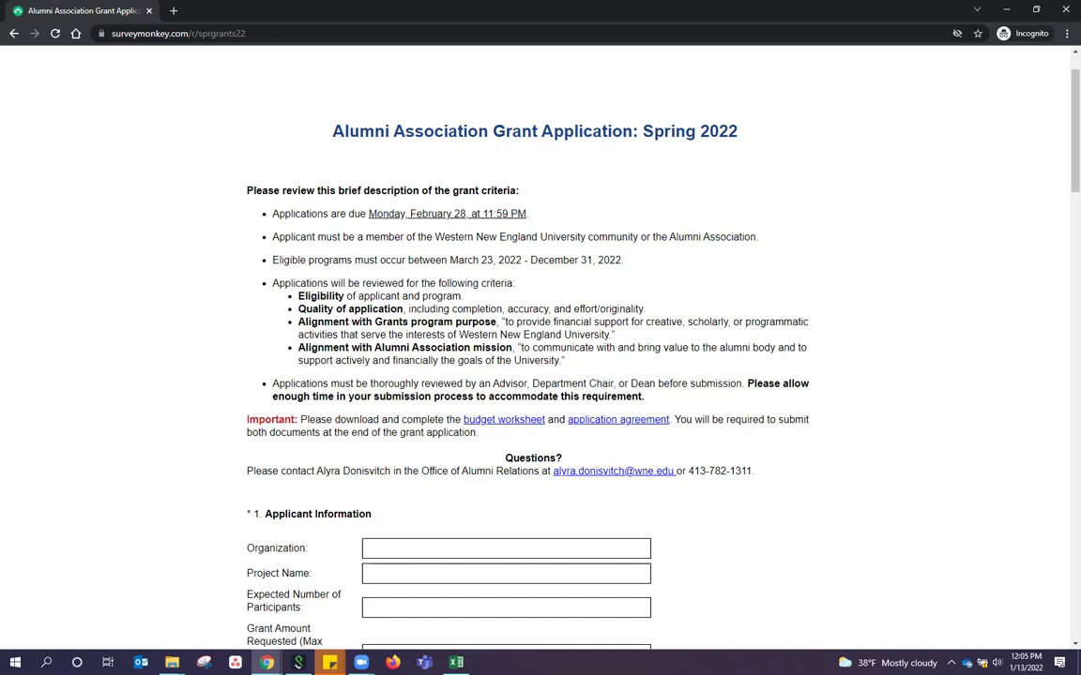
scroll(849, 565, down, 3)
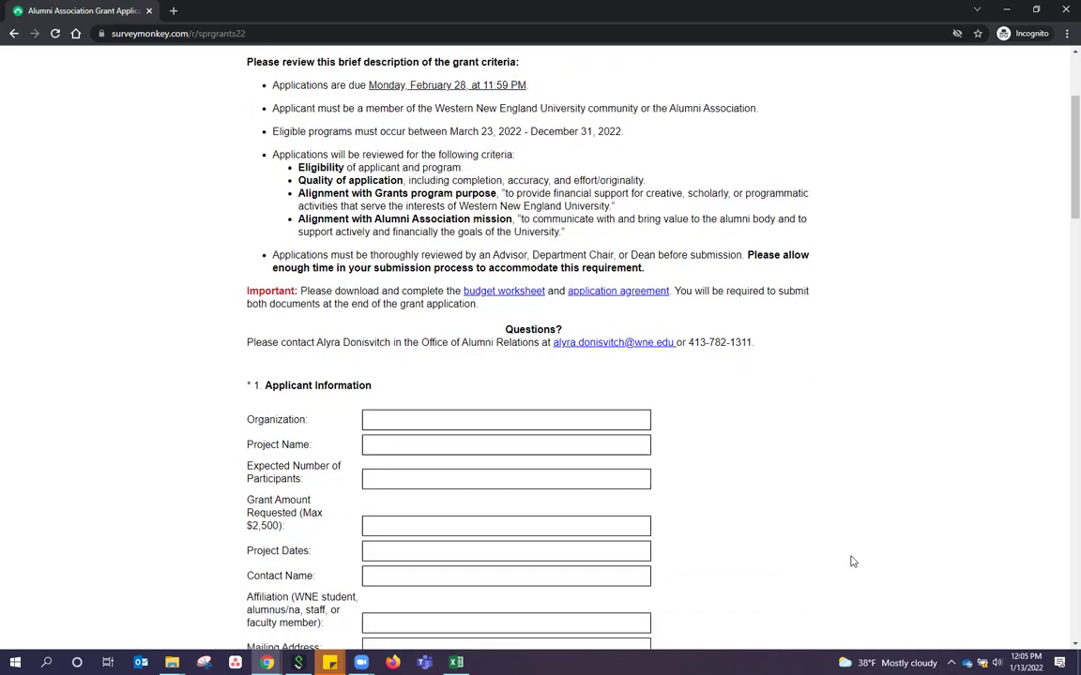
scroll(855, 559, down, 2)
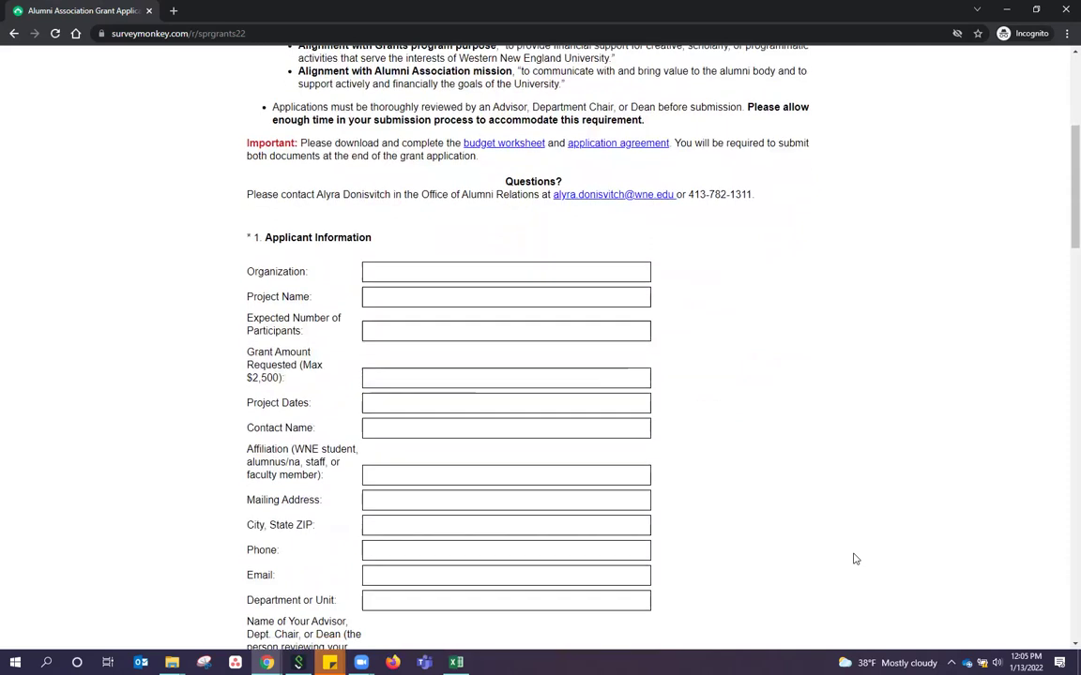
scroll(854, 559, down, 1)
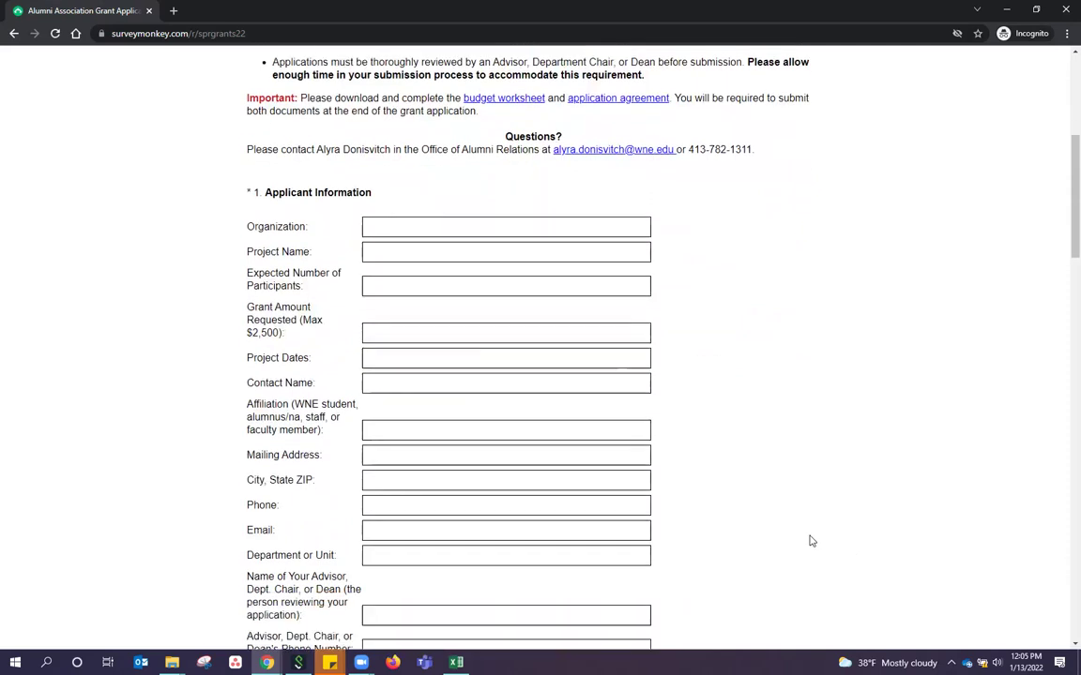
scroll(812, 540, down, 1)
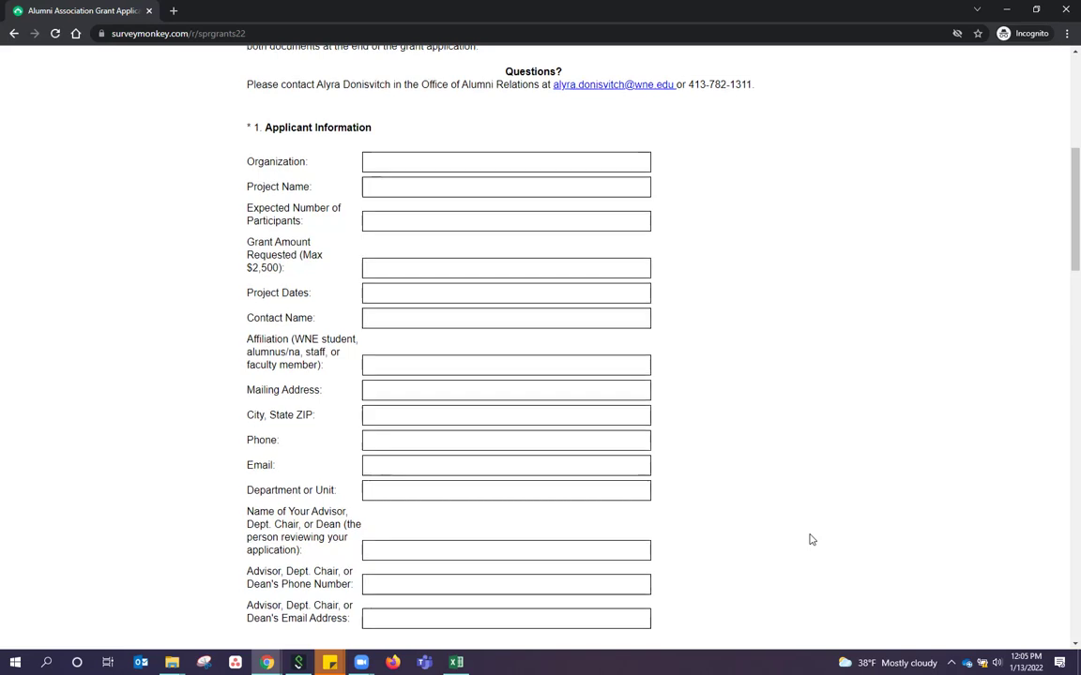
scroll(811, 539, down, 2)
scroll(812, 539, down, 1)
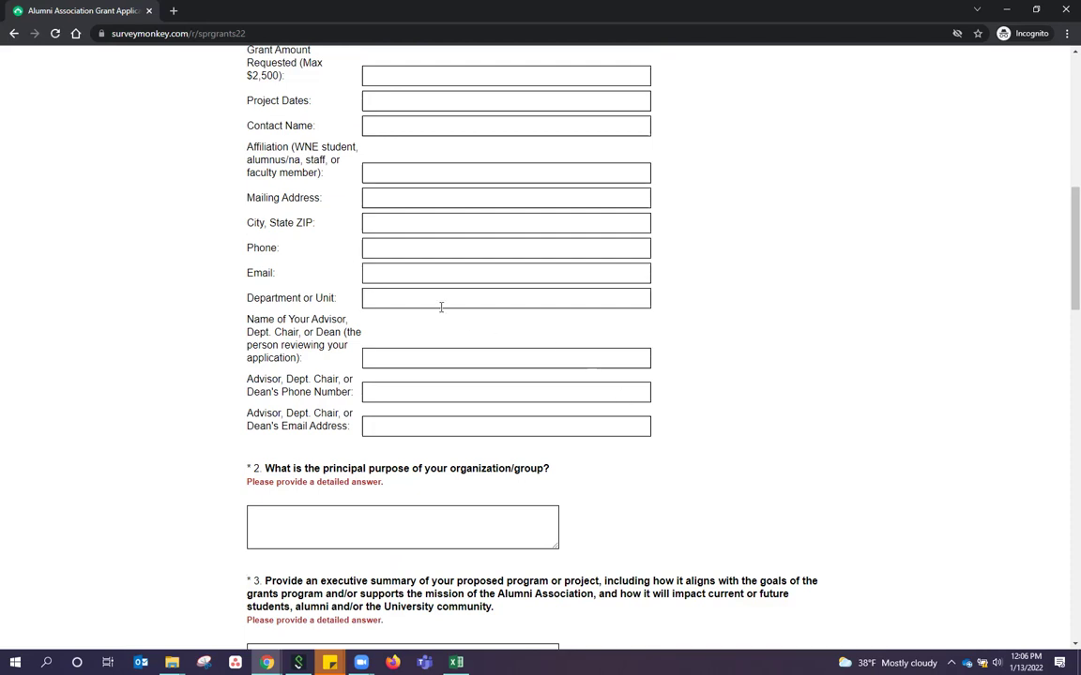
click(402, 304)
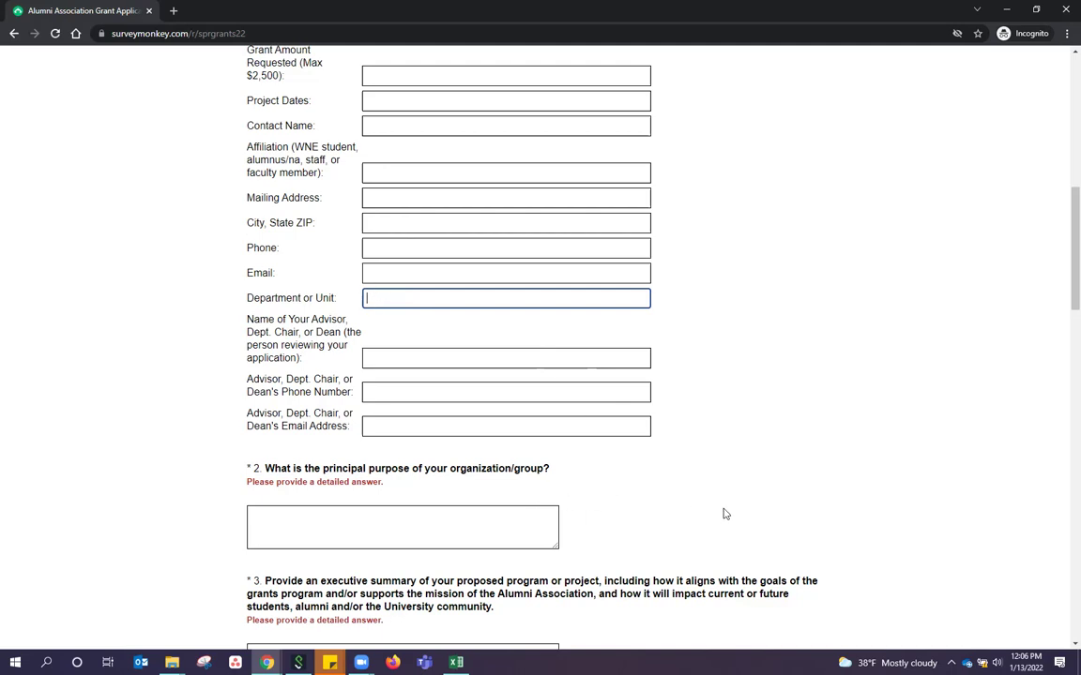
- Resize the answer boxes of questions 2 and 3, making both wider and the executive summary box taller
scroll(729, 504, down, 1)
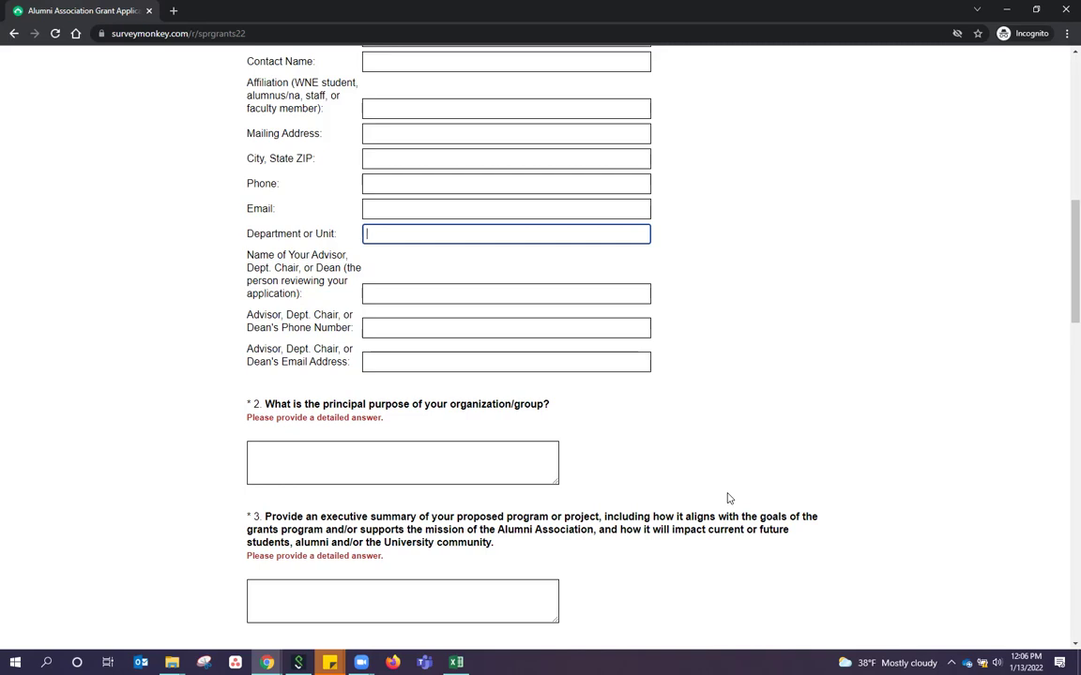
scroll(728, 499, down, 2)
scroll(693, 460, down, 1)
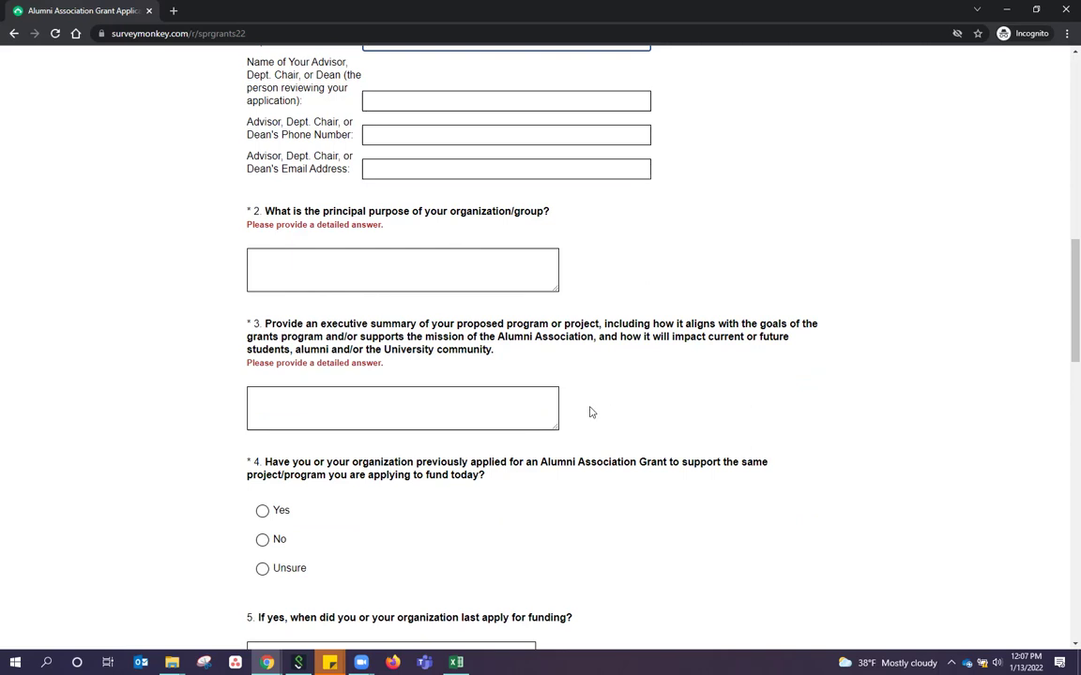
scroll(591, 413, down, 1)
scroll(591, 412, down, 1)
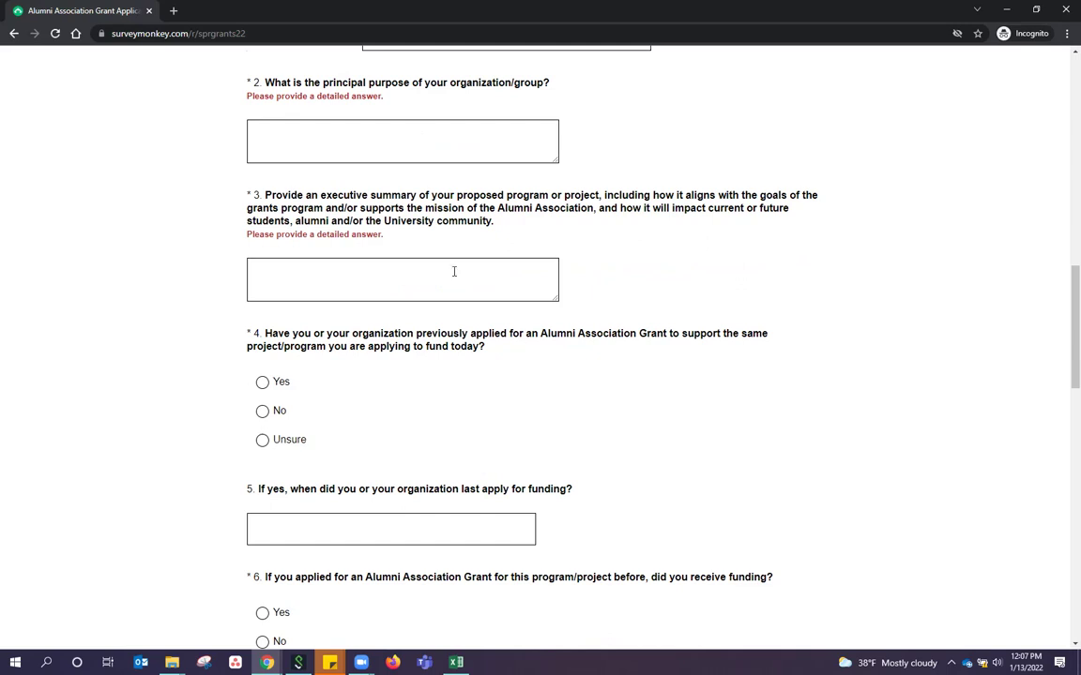
drag(560, 302, 826, 602)
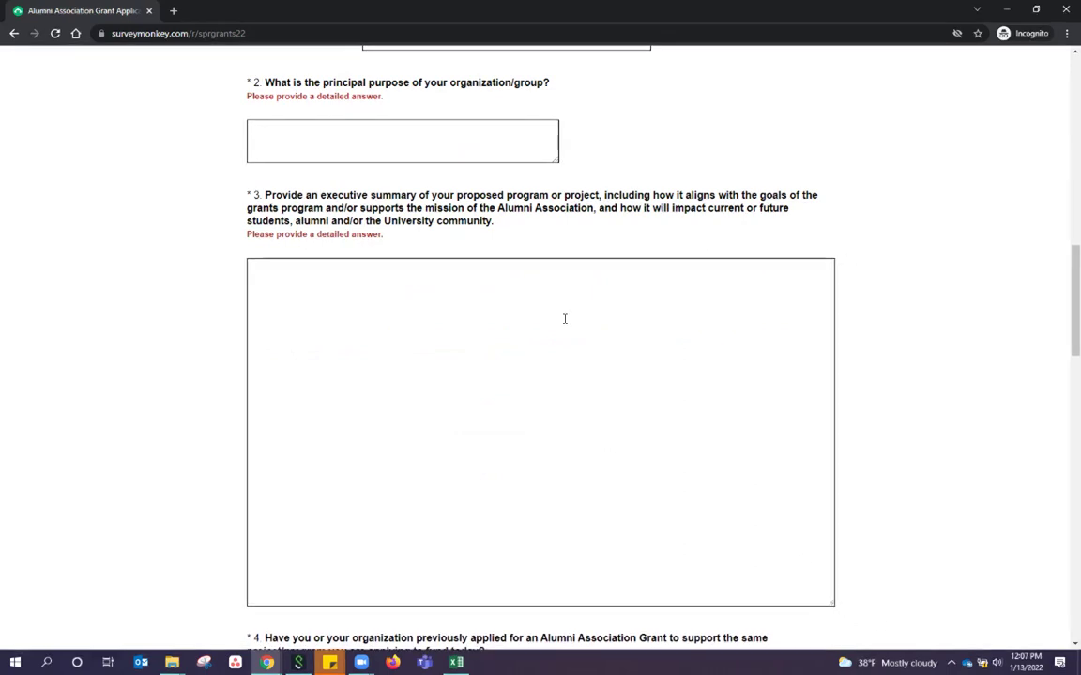
drag(554, 157, 673, 128)
drag(830, 566, 759, 309)
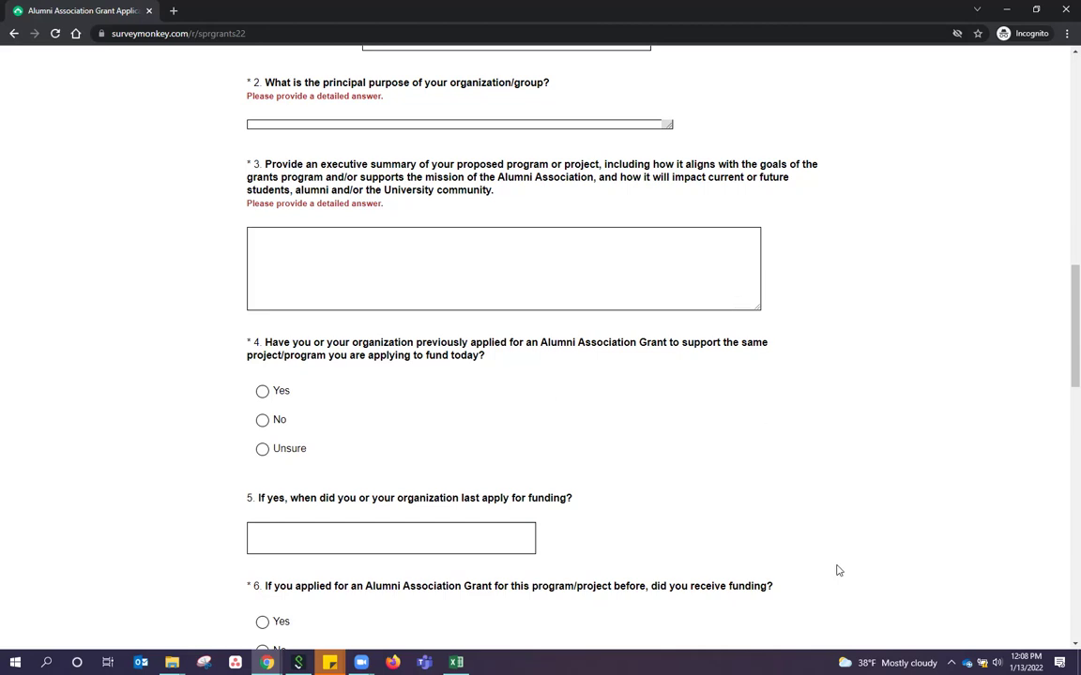
- Examine questions 4 to 6 about previous grant applications and whether funding was received
scroll(839, 572, down, 1)
scroll(839, 566, down, 1)
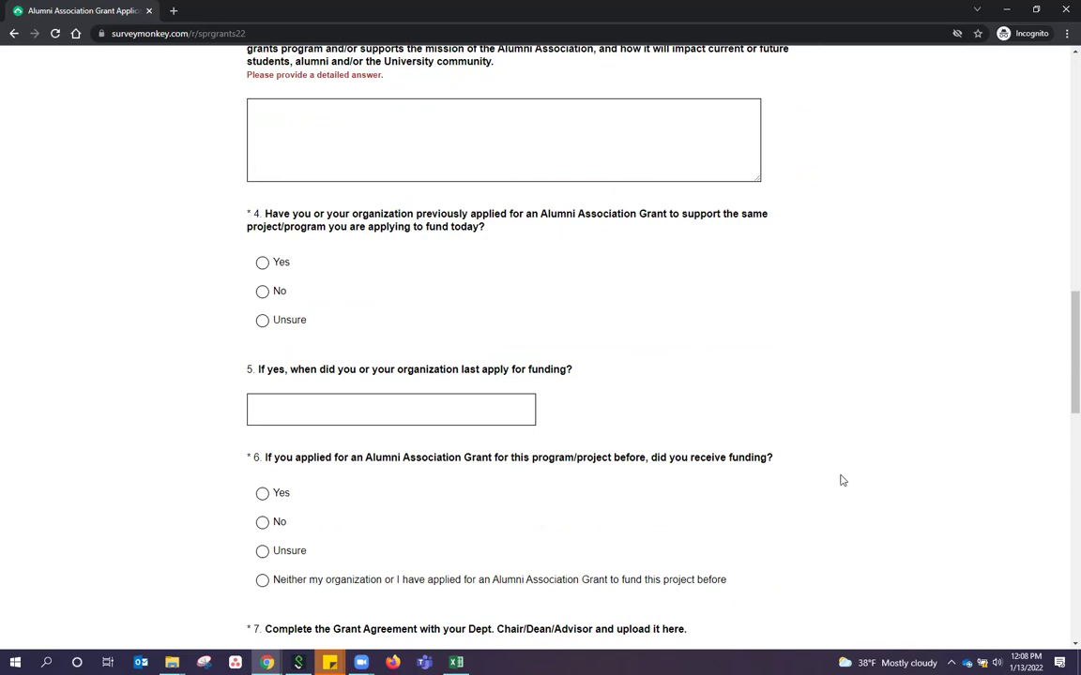
scroll(404, 361, up, 1)
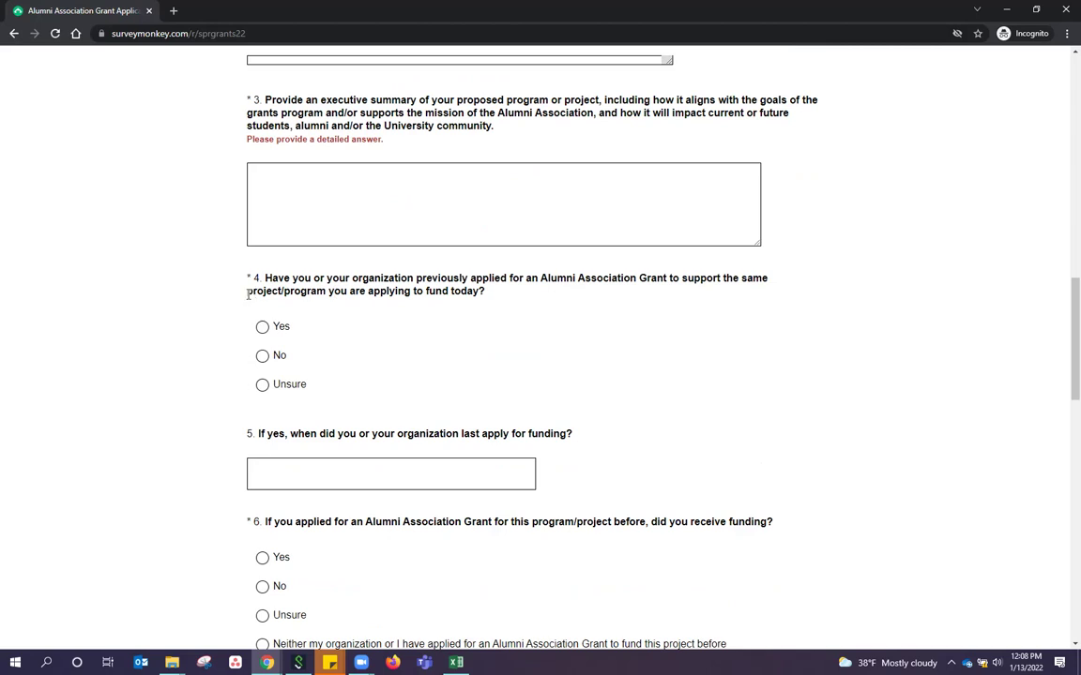
drag(247, 293, 326, 291)
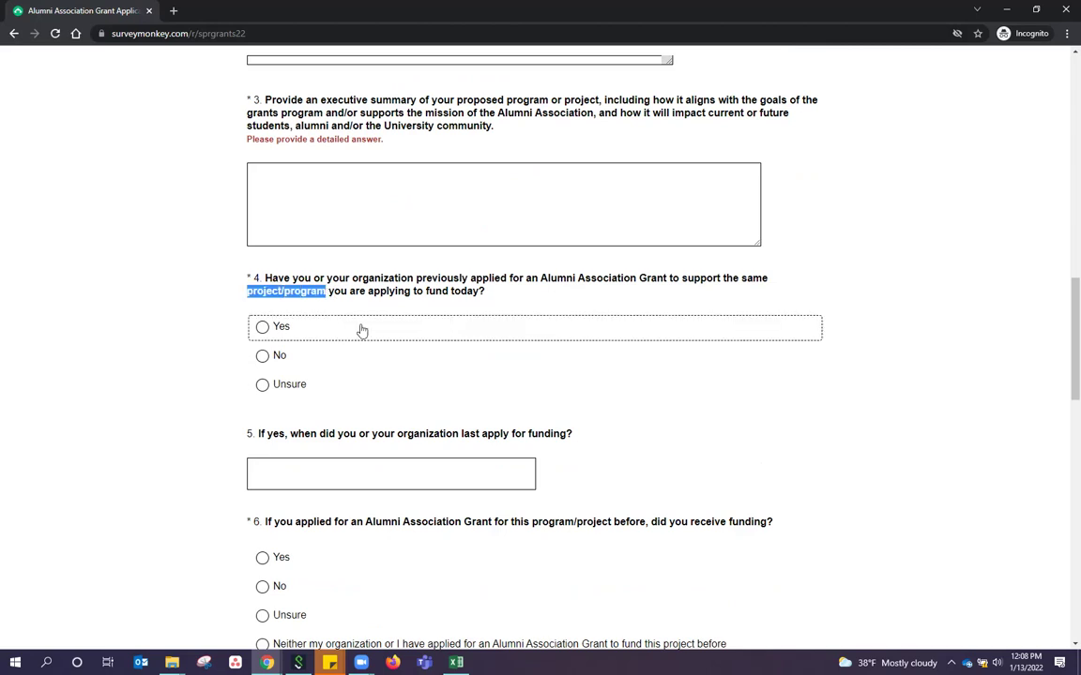
click(442, 291)
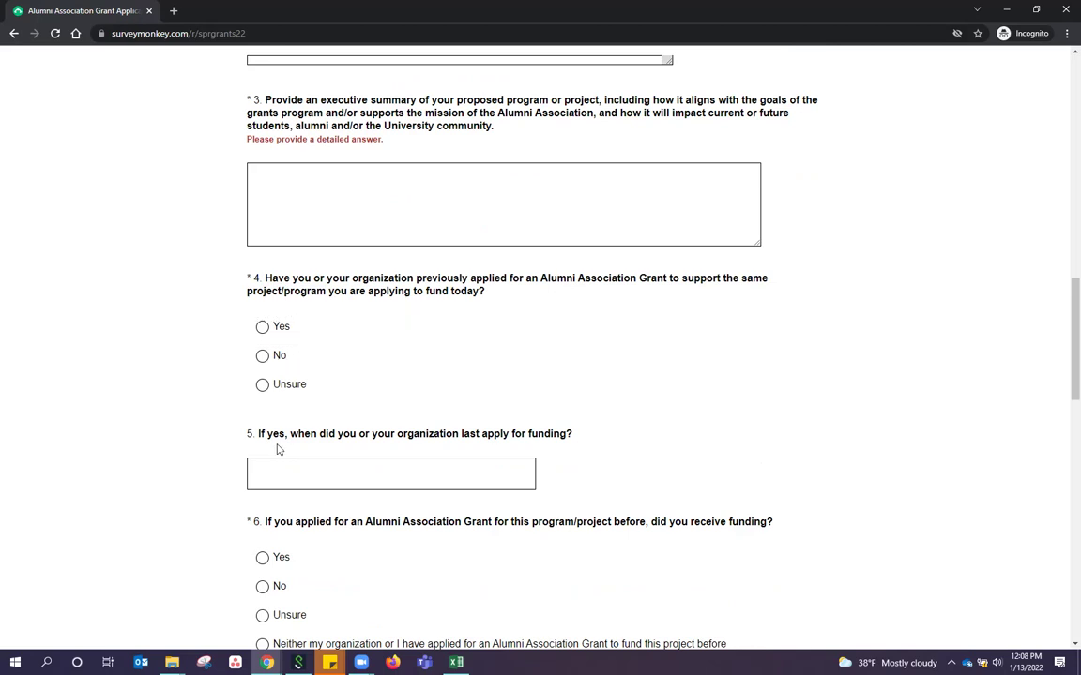
scroll(478, 514, down, 2)
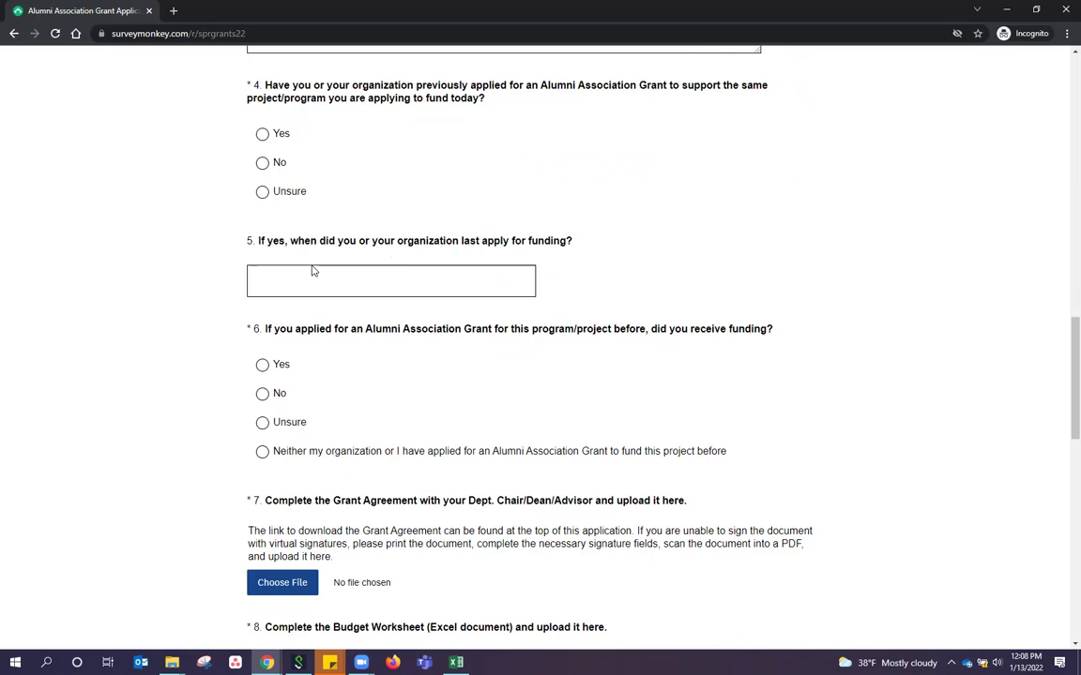
click(309, 289)
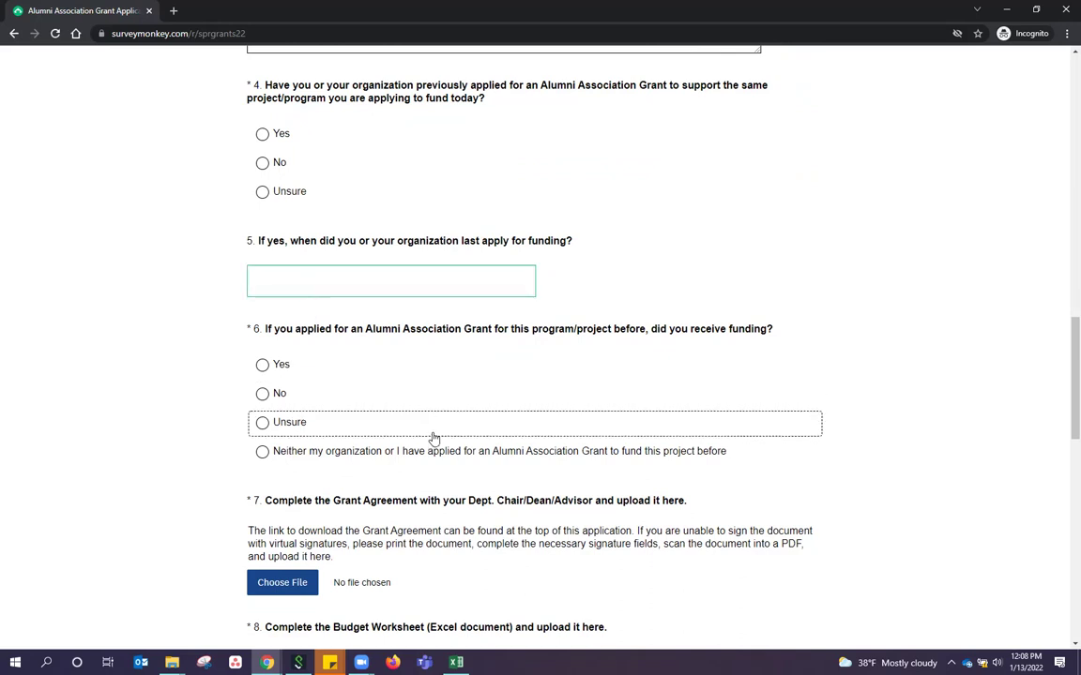
click(176, 380)
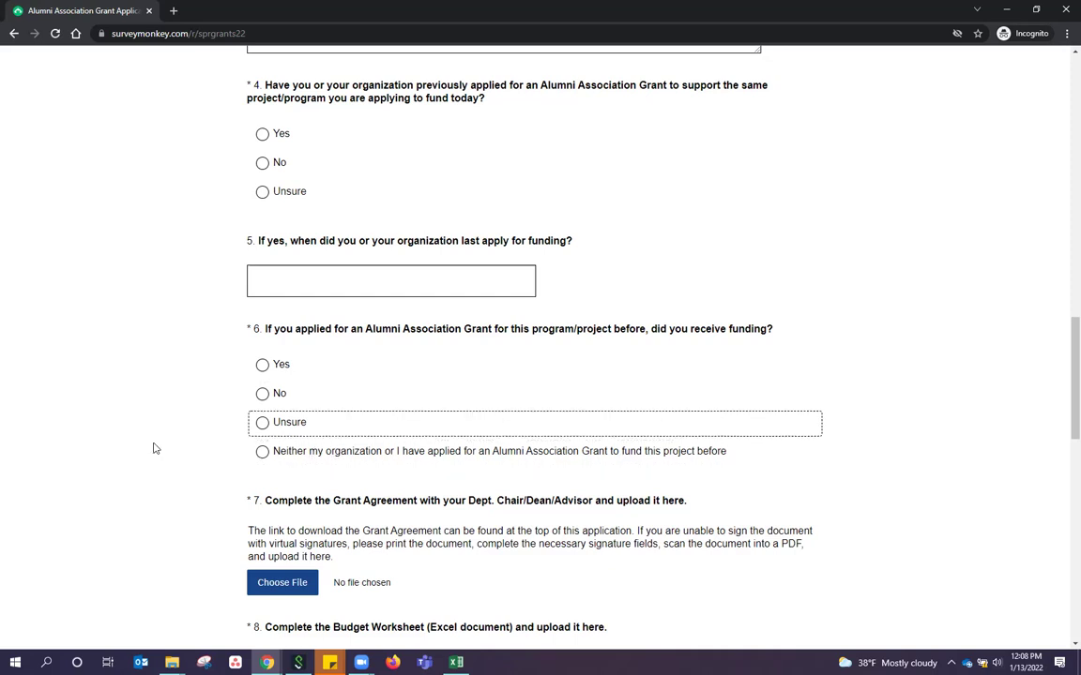
- Make the supporting materials answer box in question 9 slightly taller and place the cursor in it
scroll(155, 449, down, 5)
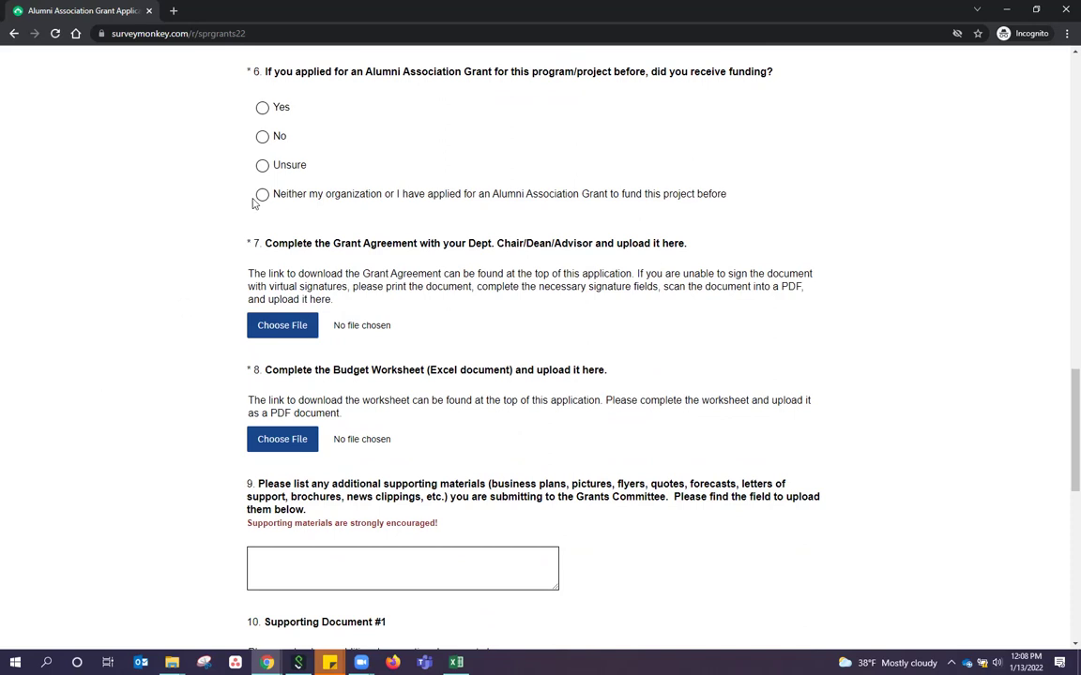
scroll(261, 261, down, 1)
scroll(228, 440, down, 2)
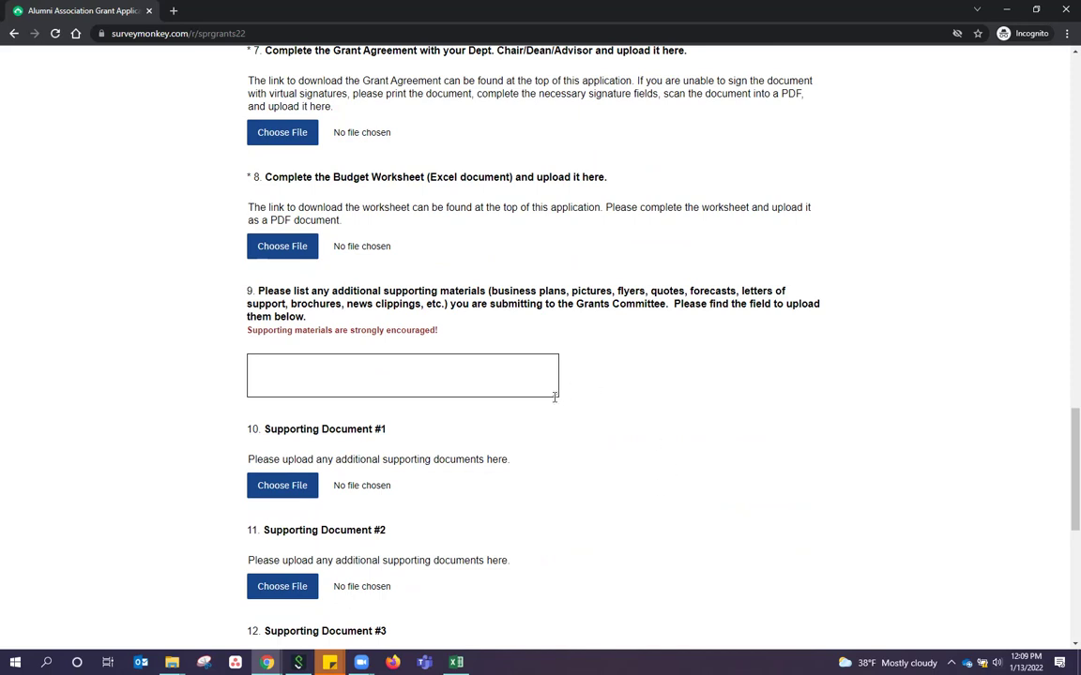
mouse_move(559, 396)
mouse_down()
mouse_move(553, 476)
mouse_move(531, 413)
mouse_move(552, 415)
mouse_up()
click(389, 368)
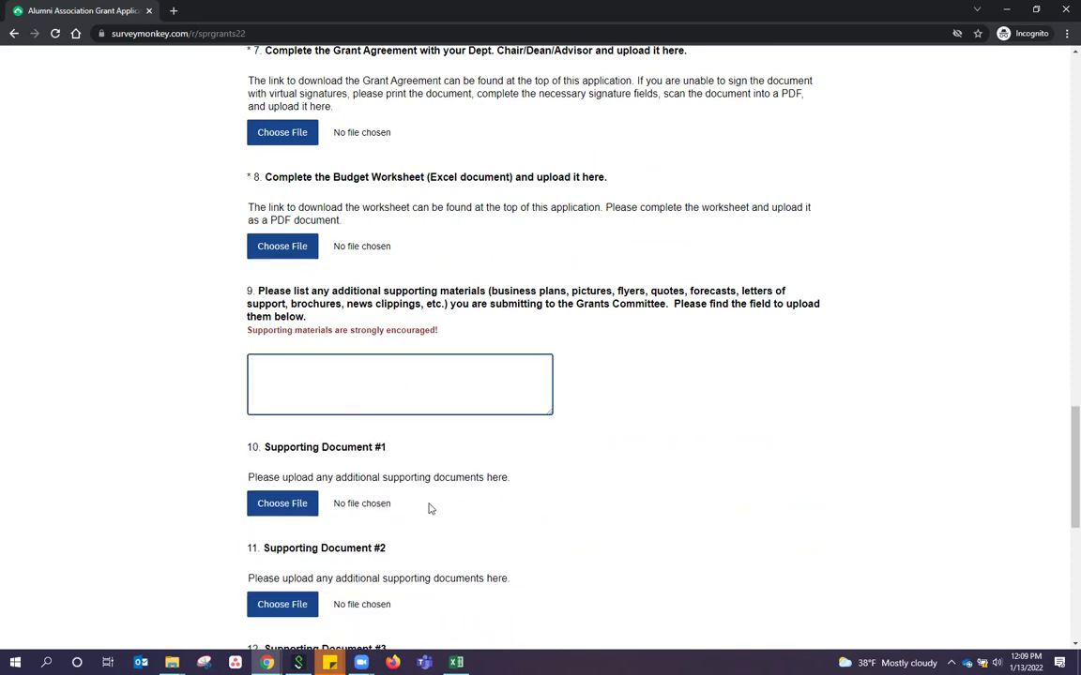
- Review the four supporting document upload questions and make the question 14 answer box taller
scroll(297, 385, down, 1)
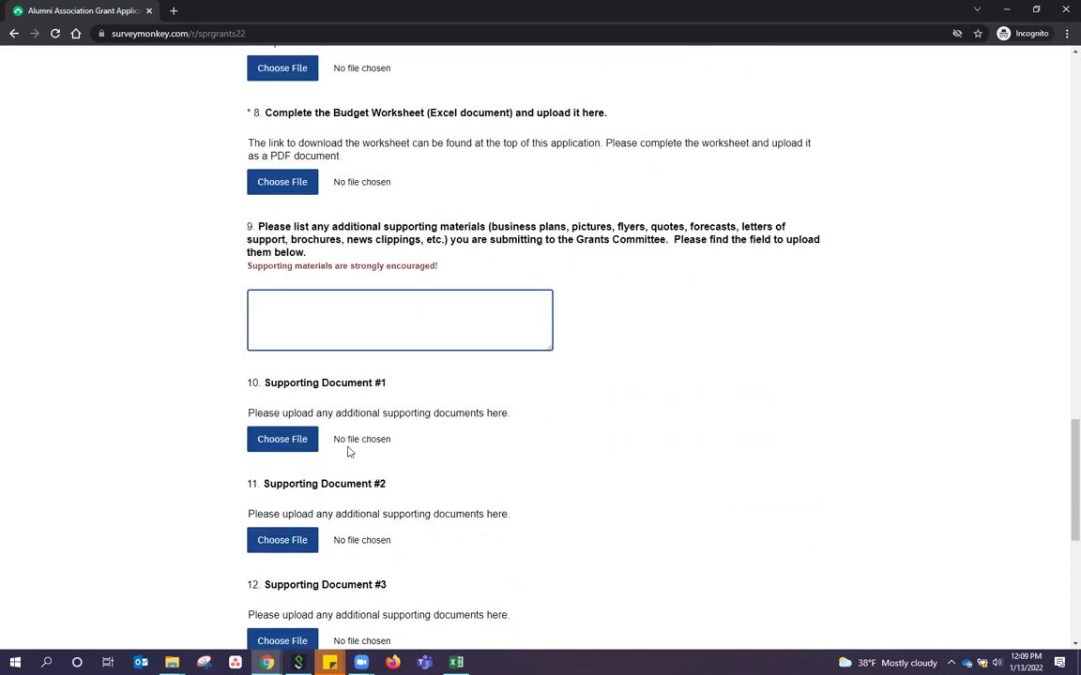
scroll(344, 459, down, 1)
scroll(343, 459, down, 1)
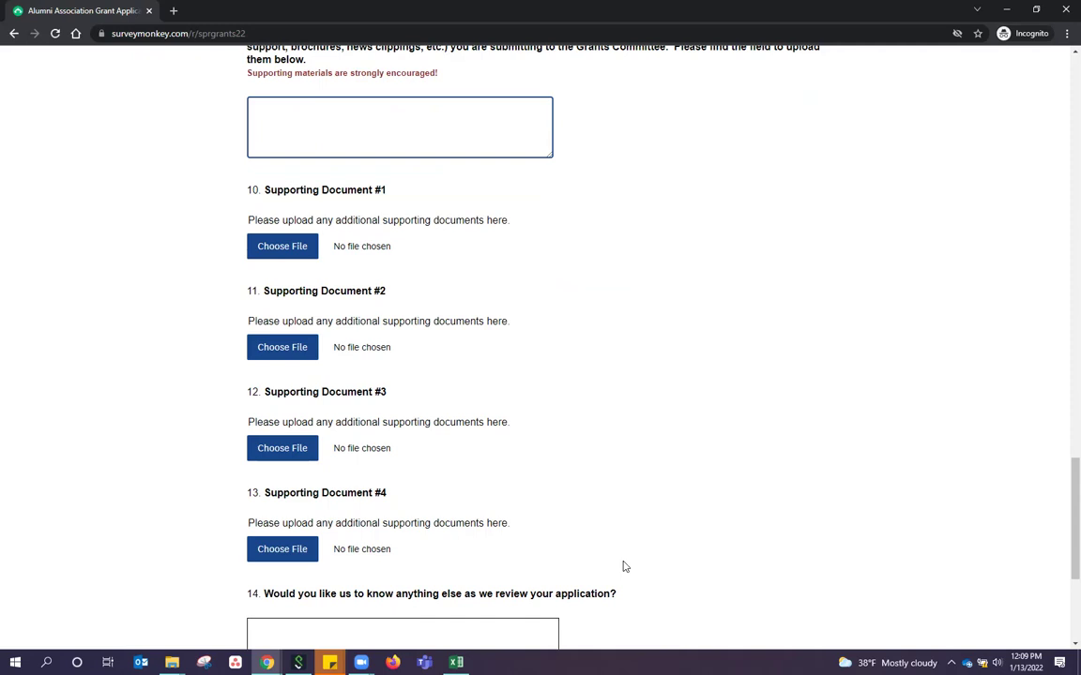
scroll(647, 587, down, 1)
scroll(647, 595, up, 2)
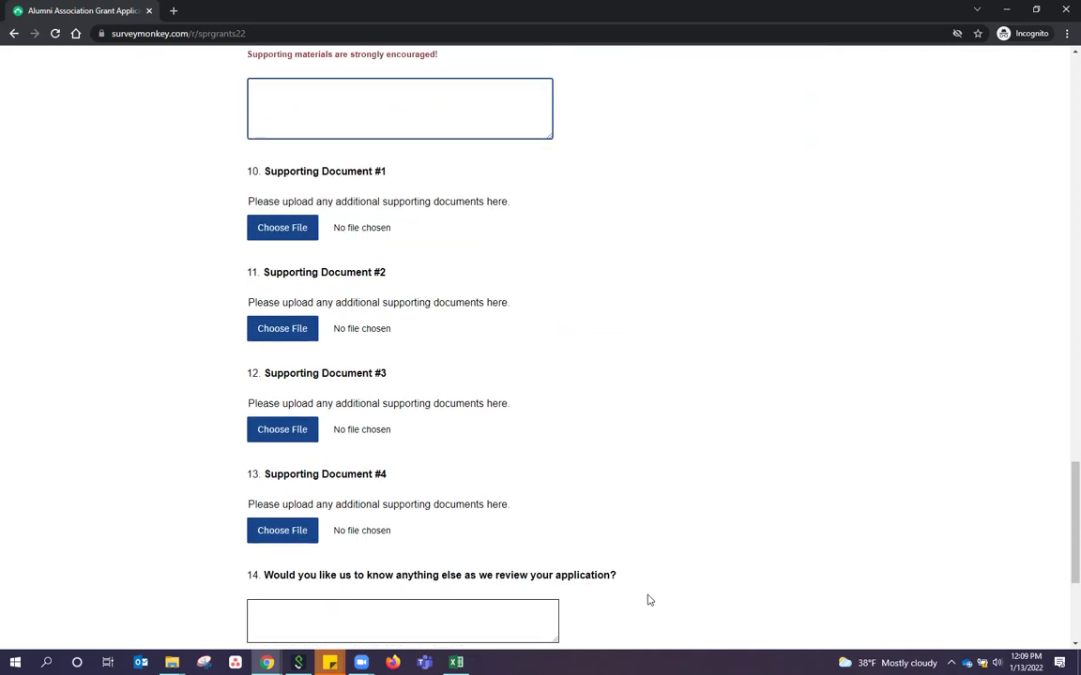
scroll(597, 571, down, 2)
click(459, 514)
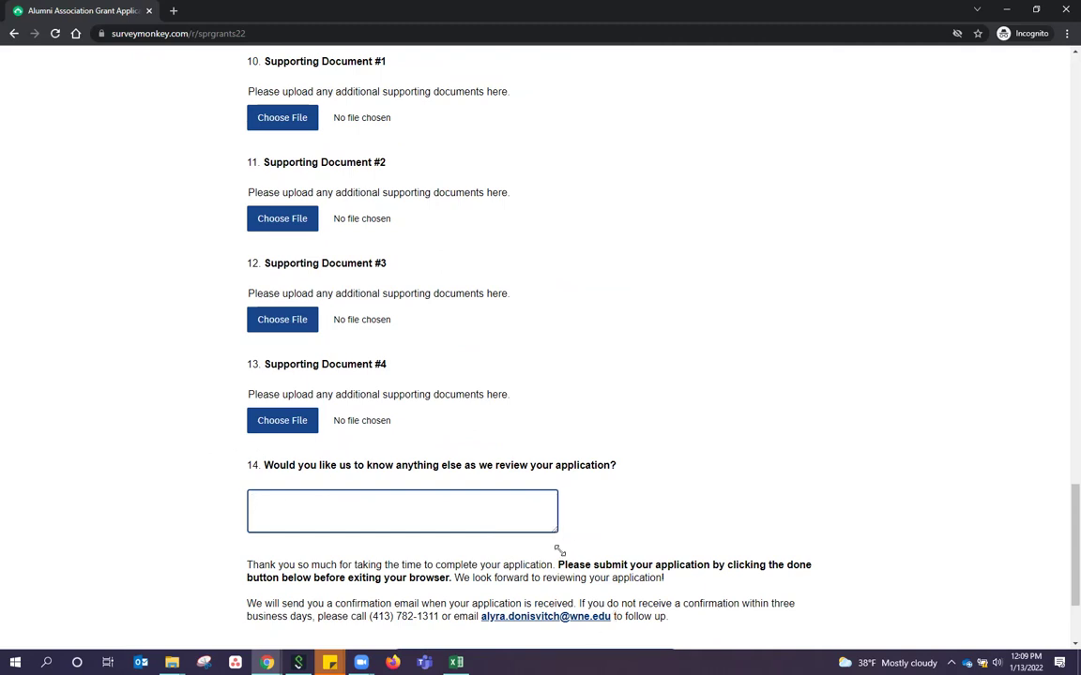
drag(557, 530, 562, 552)
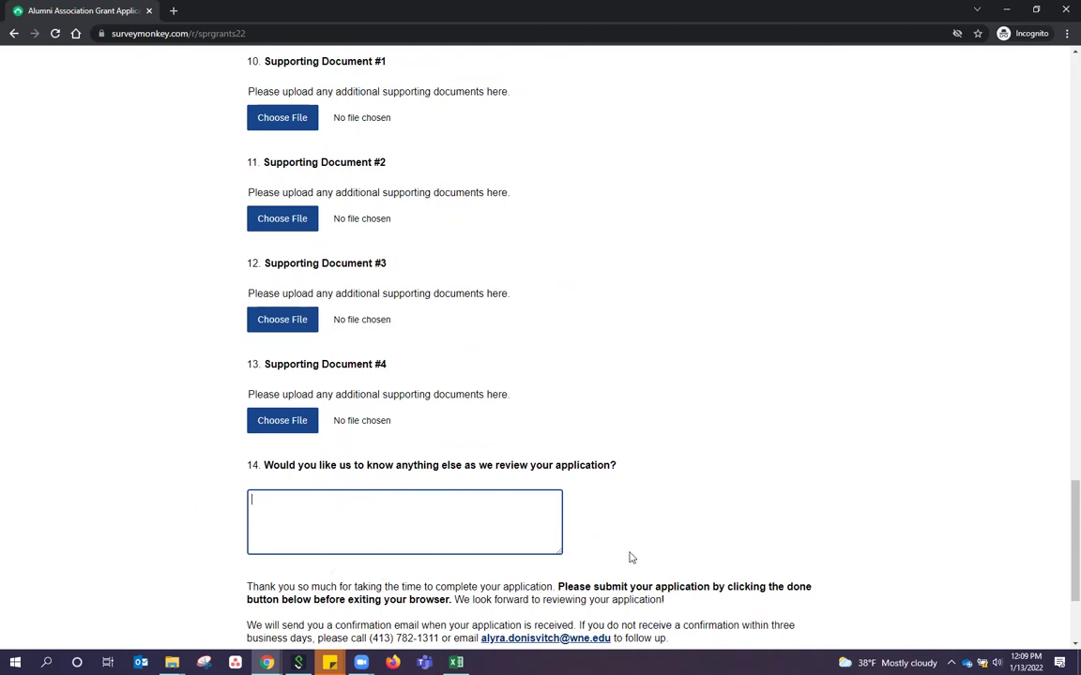
- Return to the grant criteria at the start of the application page and open the linked budget worksheet
scroll(589, 527, up, 1)
scroll(600, 534, up, 1)
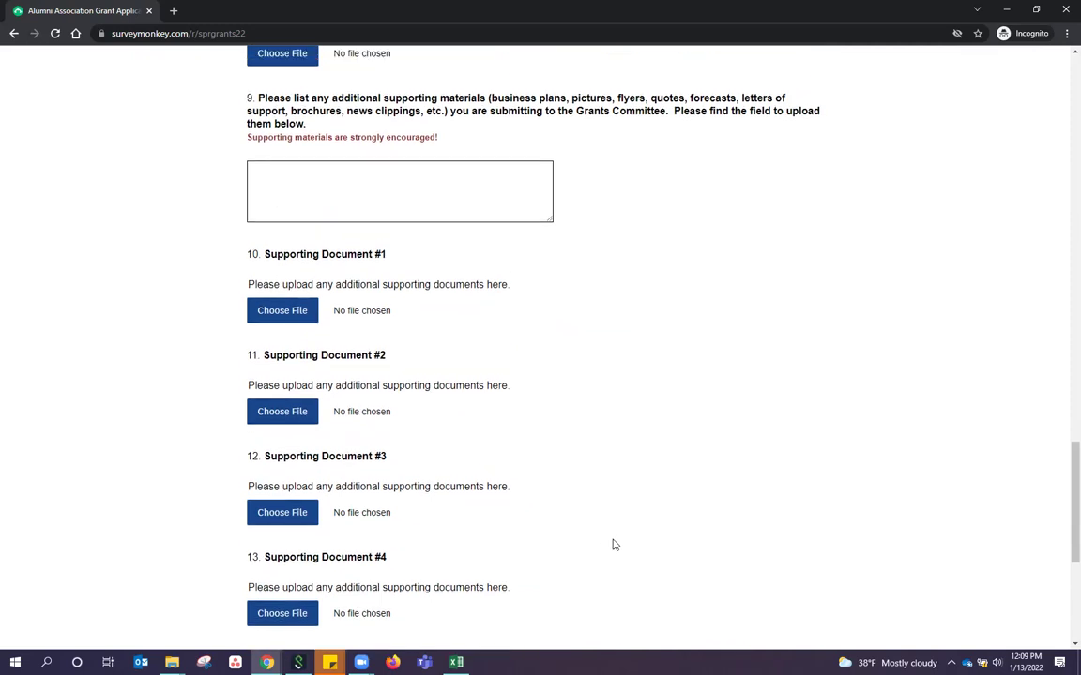
scroll(762, 587, up, 1)
scroll(763, 594, up, 1)
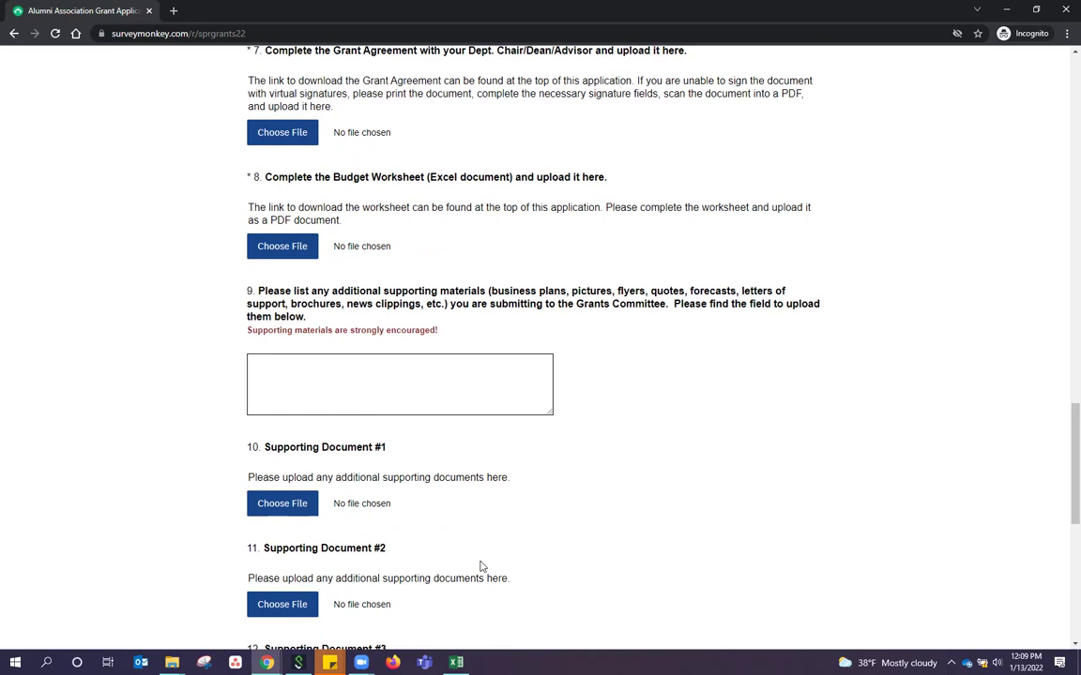
scroll(563, 574, up, 5)
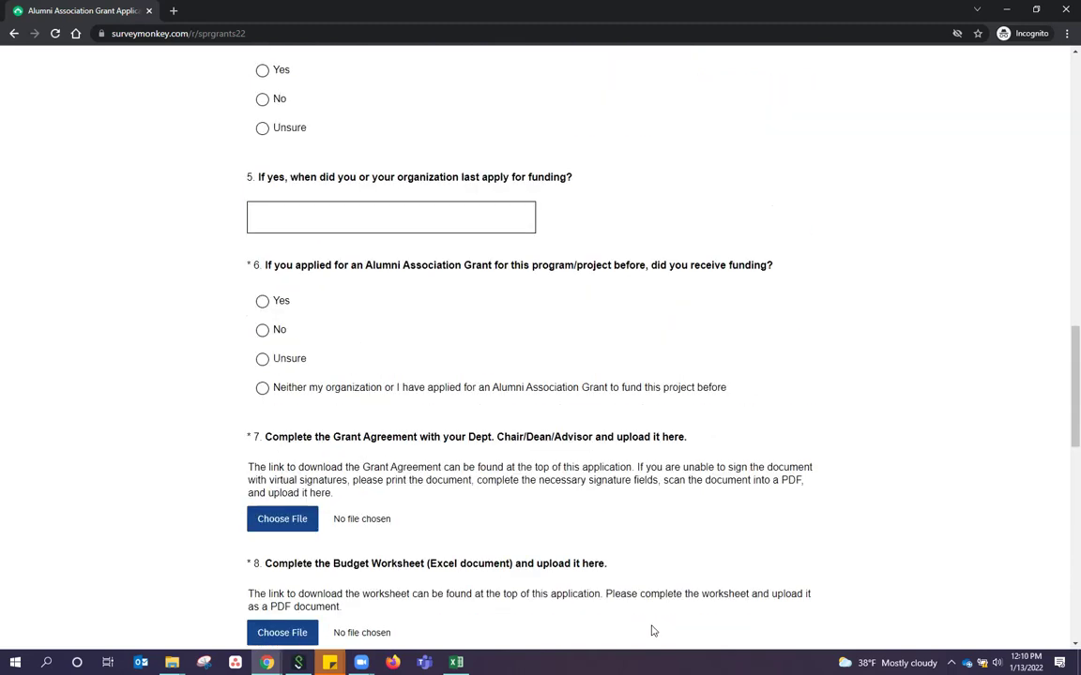
scroll(648, 600, up, 2)
scroll(642, 587, up, 7)
scroll(642, 590, up, 3)
scroll(638, 582, up, 5)
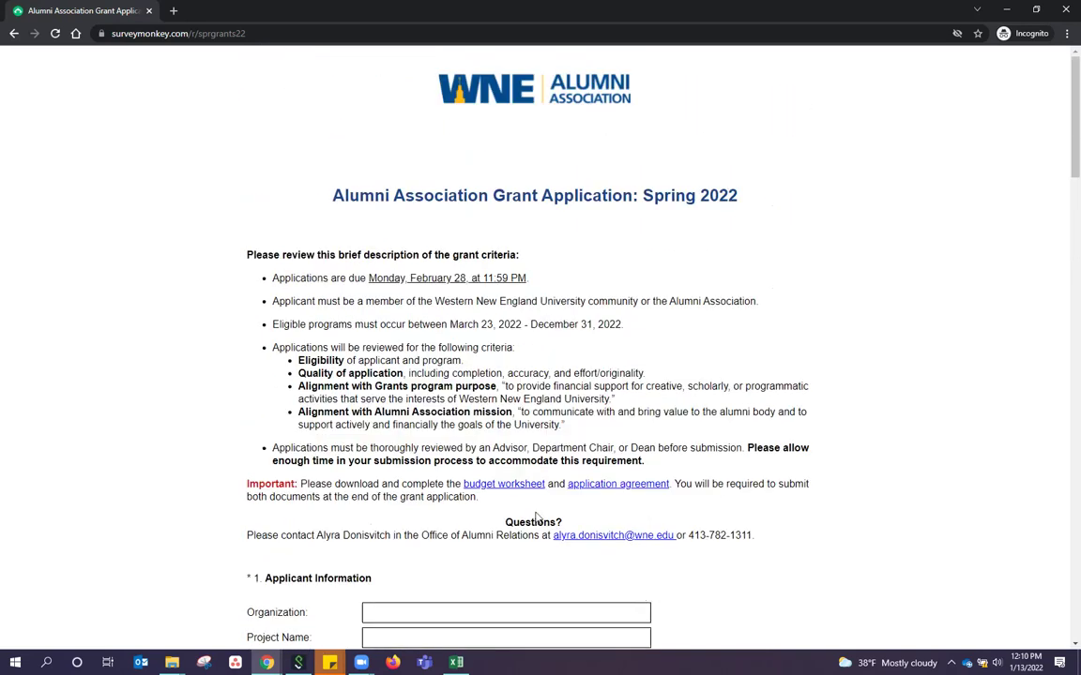
click(522, 484)
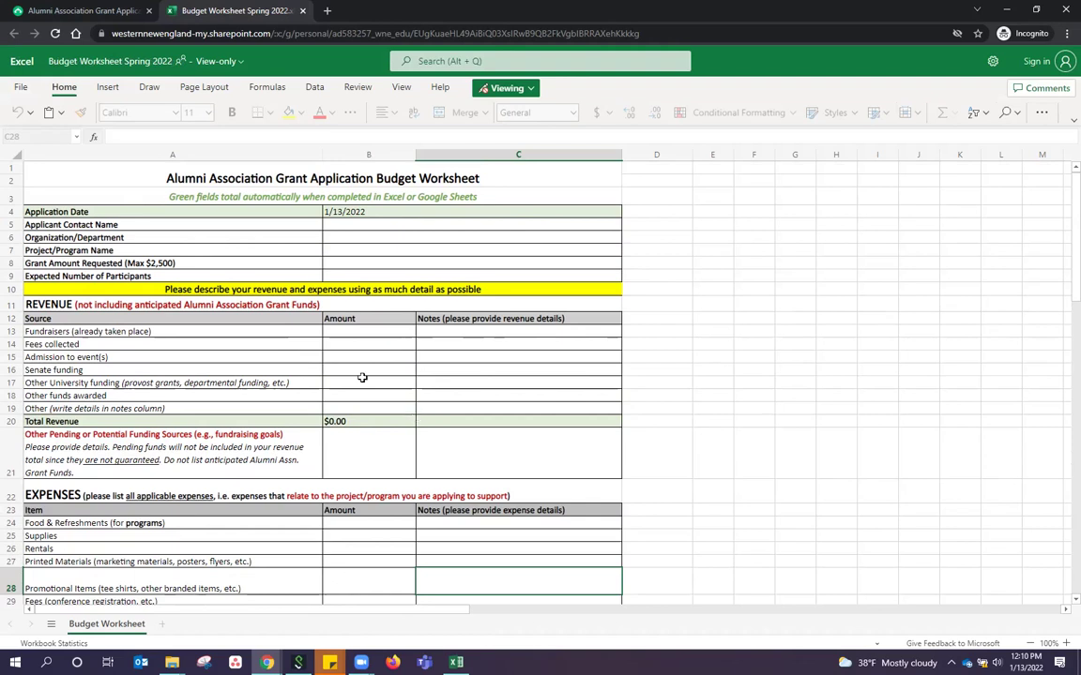
- Look up the Save As options for downloading a copy of the budget worksheet, and return to the sheet without downloading
click(14, 89)
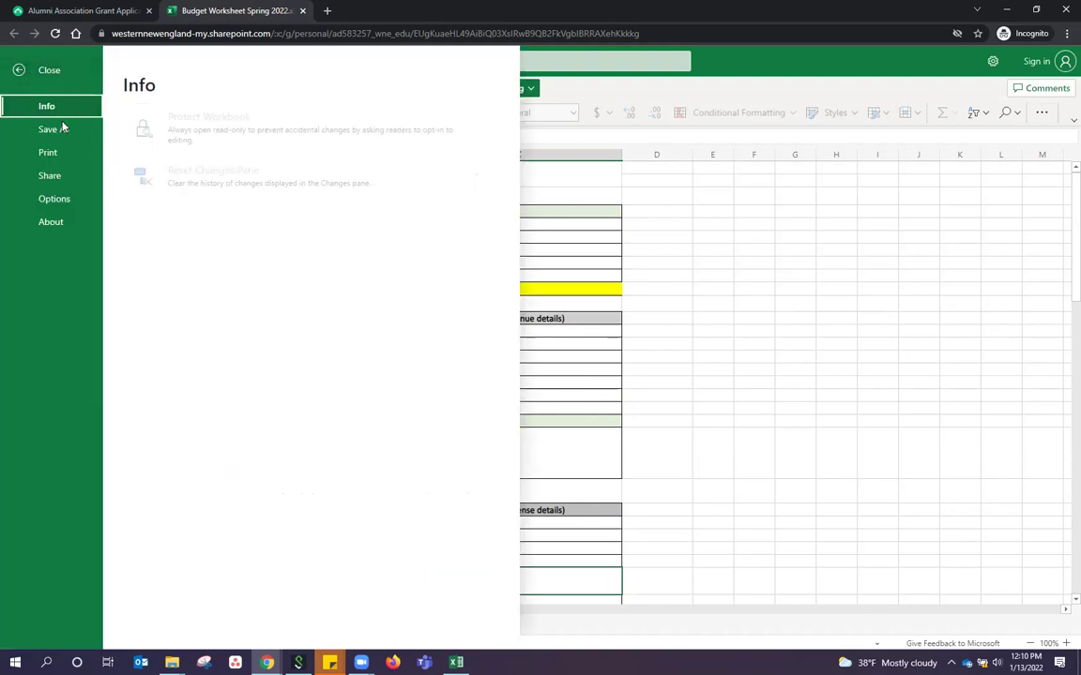
click(16, 75)
click(14, 87)
click(66, 133)
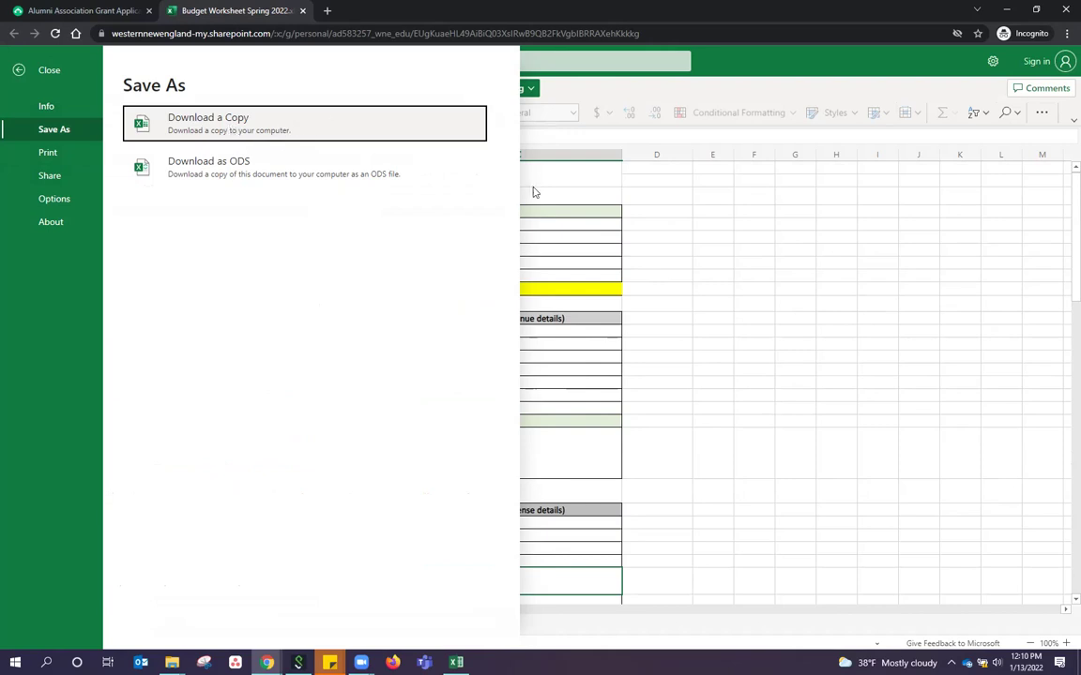
click(712, 262)
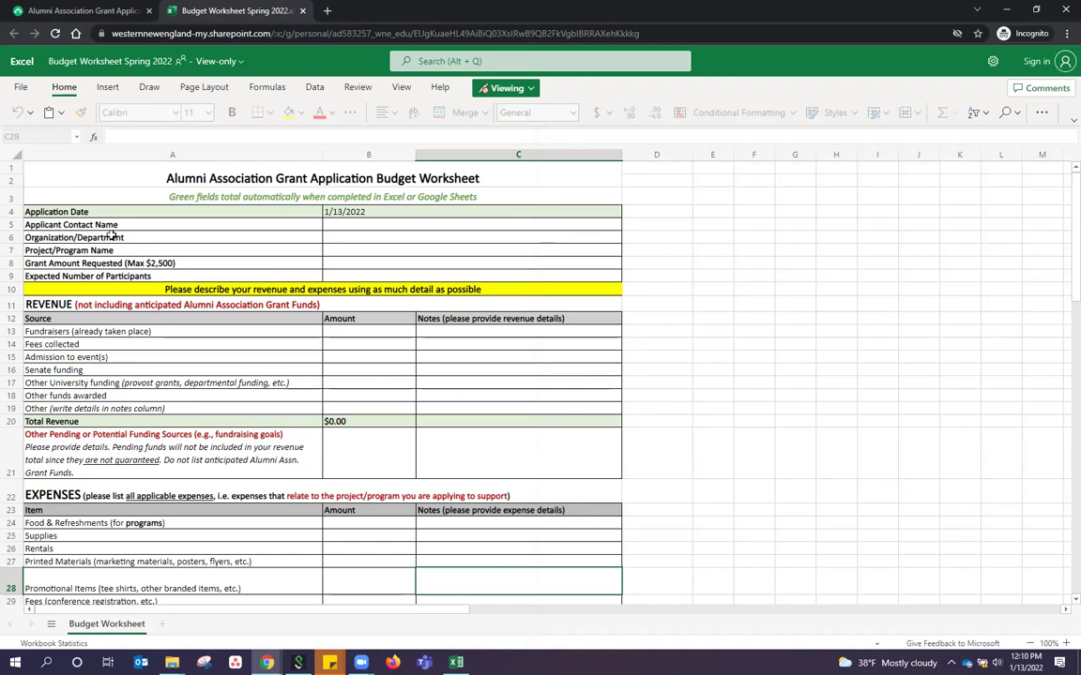
- Review the applicant contact, organization, project and grant amount rows and the instruction to describe revenue and expenses in detail
drag(99, 226, 143, 269)
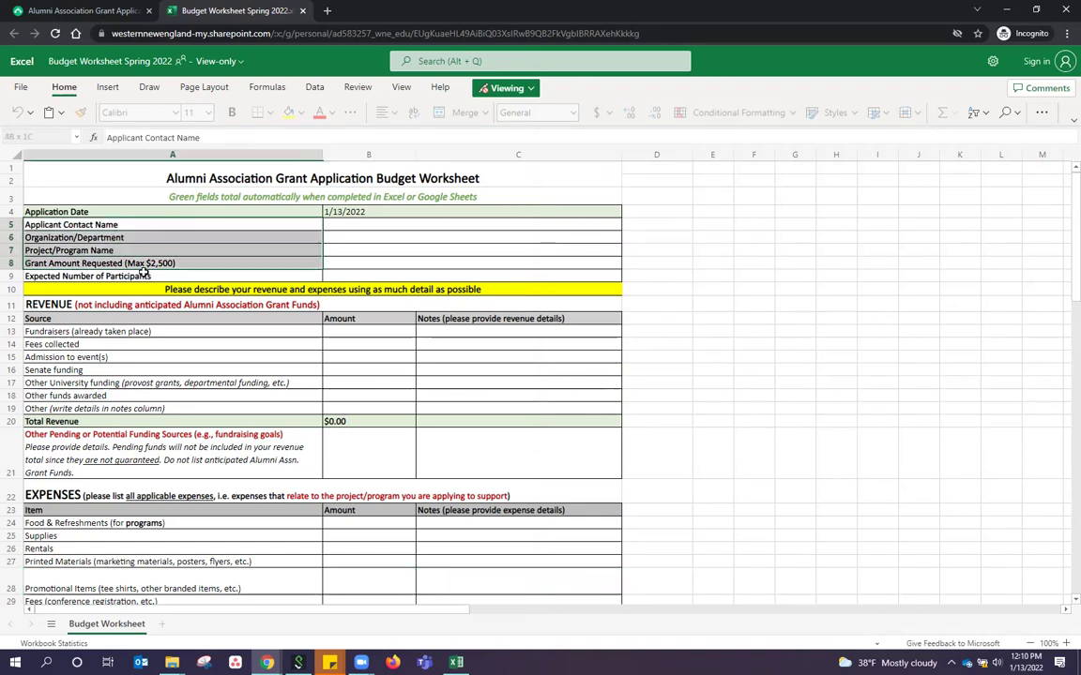
click(564, 265)
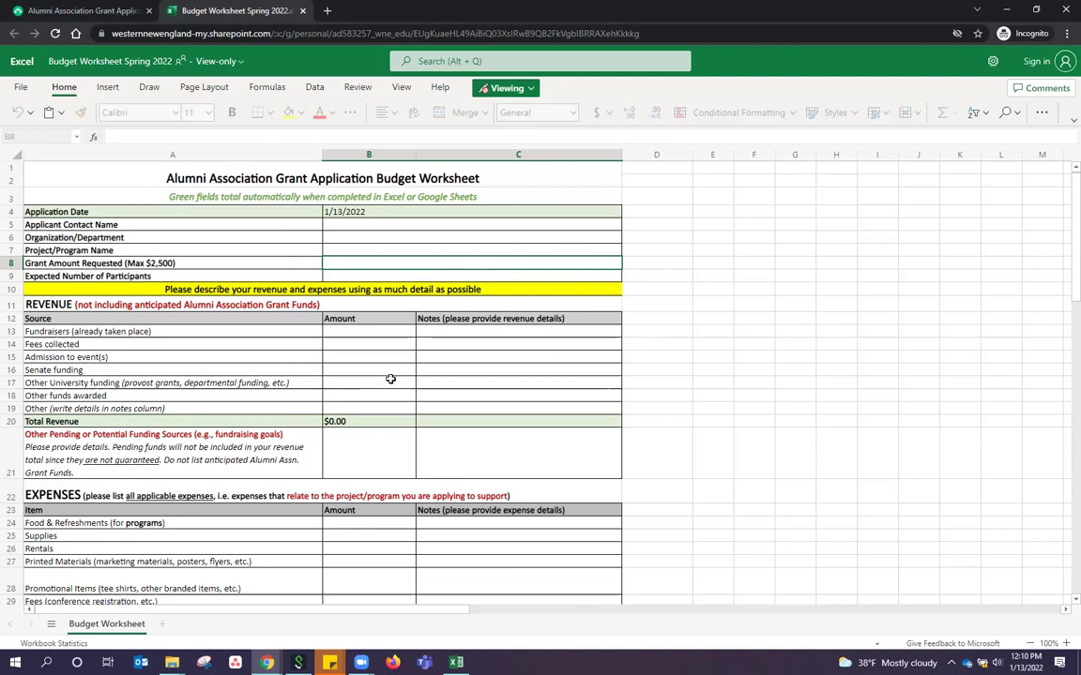
click(313, 293)
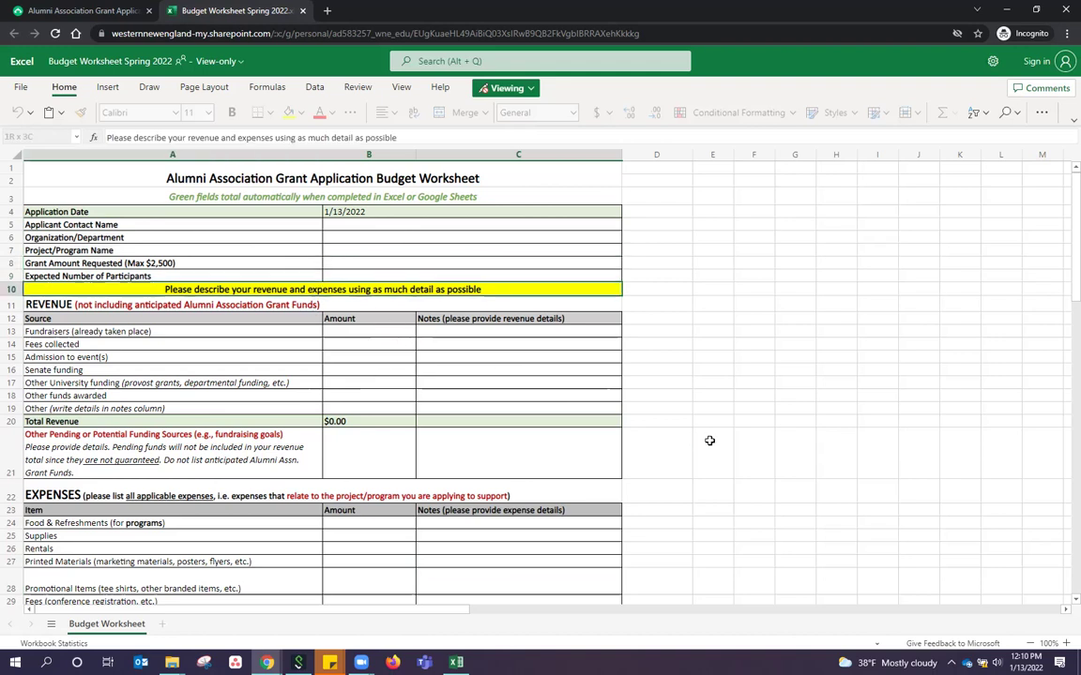
- Examine the blank Revenue section's heading, amount and notes columns, and switch to the completed EXAMPLE budget workbook in desktop Excel
scroll(709, 441, down, 2)
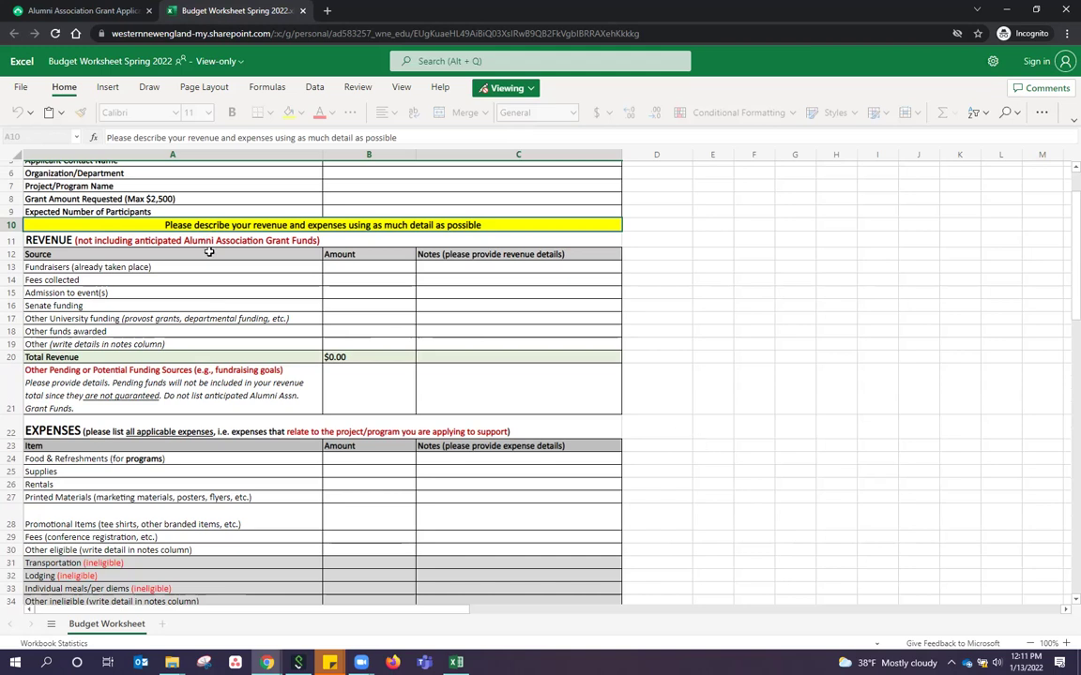
drag(244, 251, 247, 241)
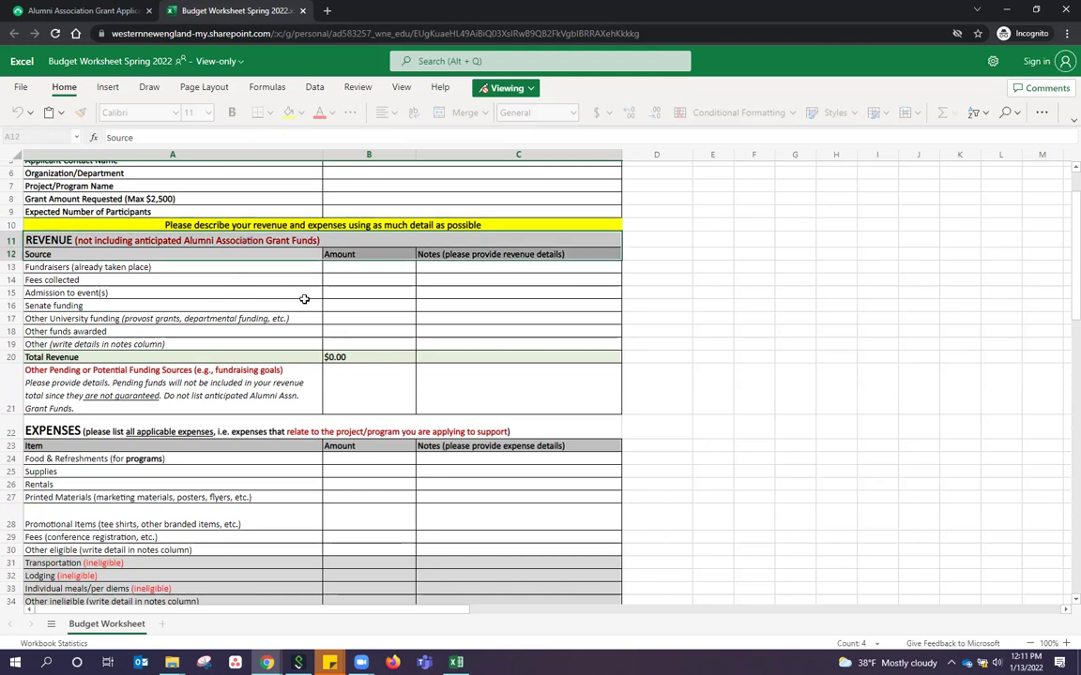
click(256, 244)
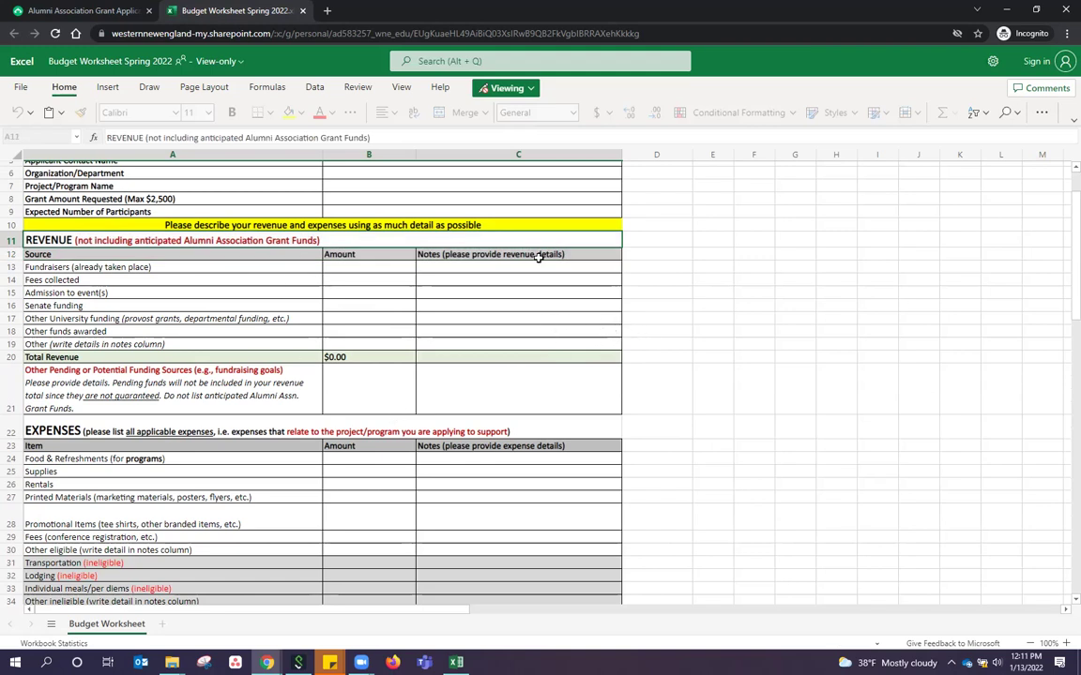
drag(494, 267, 483, 331)
drag(391, 267, 379, 330)
click(634, 330)
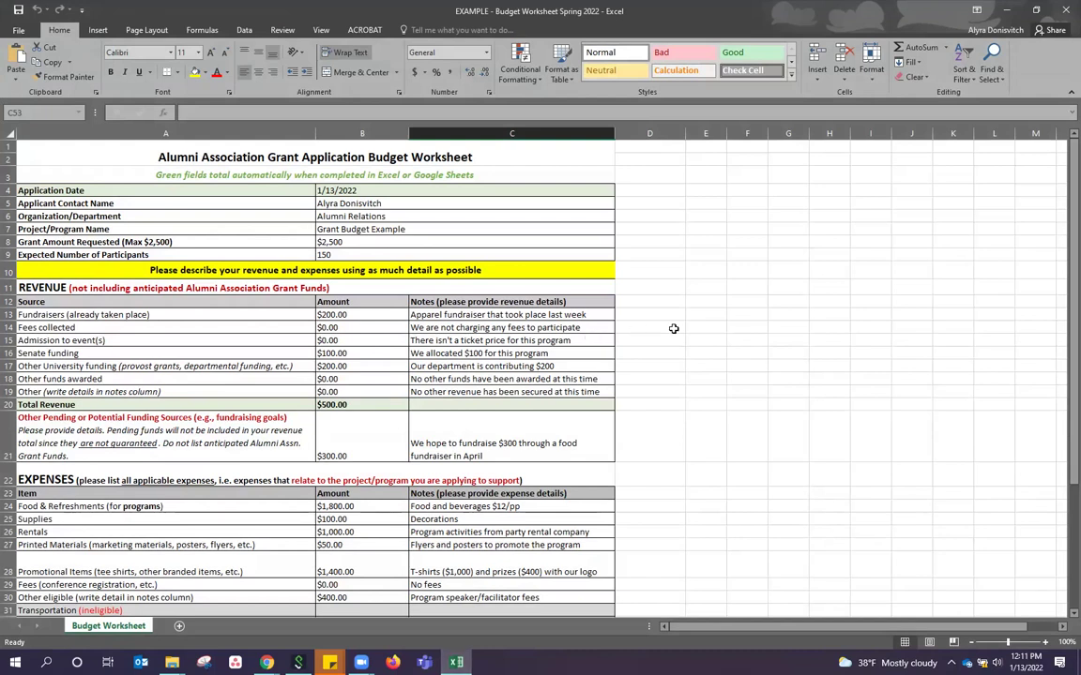
- Review the example's completed header rows from the application date to the grant amount requested
click(672, 327)
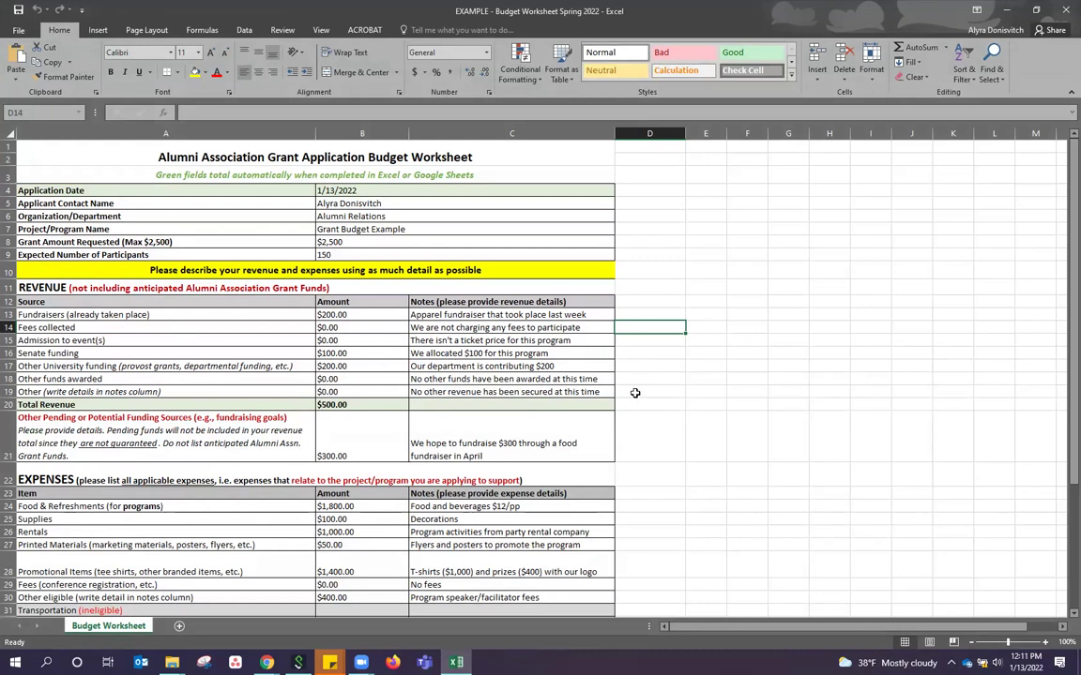
drag(196, 190, 448, 191)
click(591, 238)
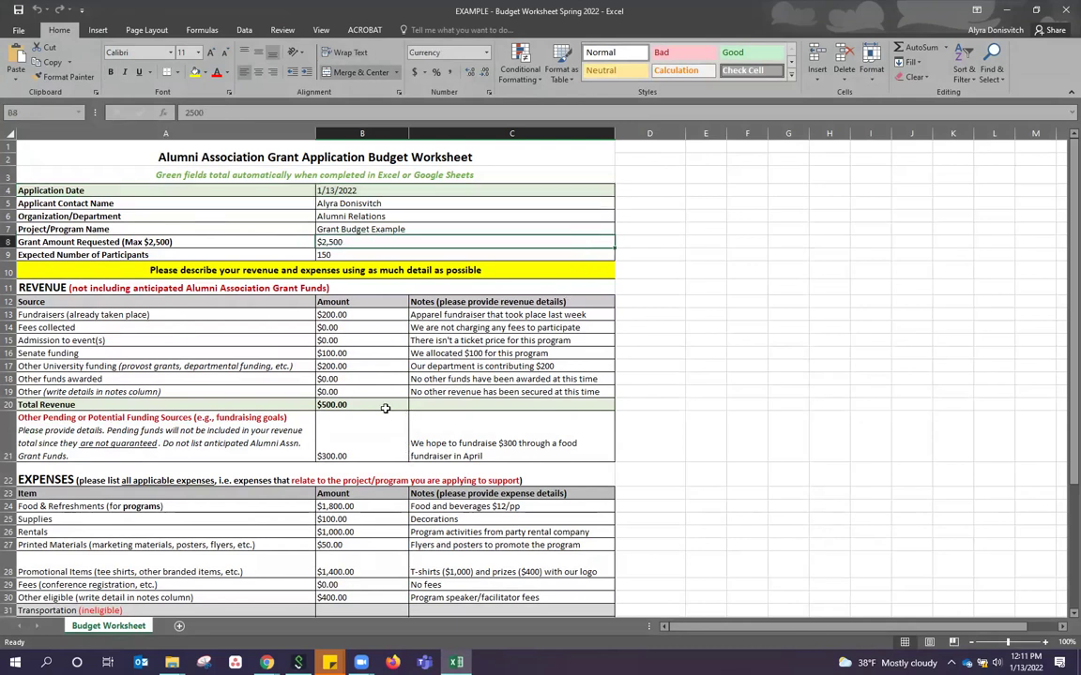
- Inspect the example's revenue amounts and notes for each source and the Total Revenue cell
click(375, 405)
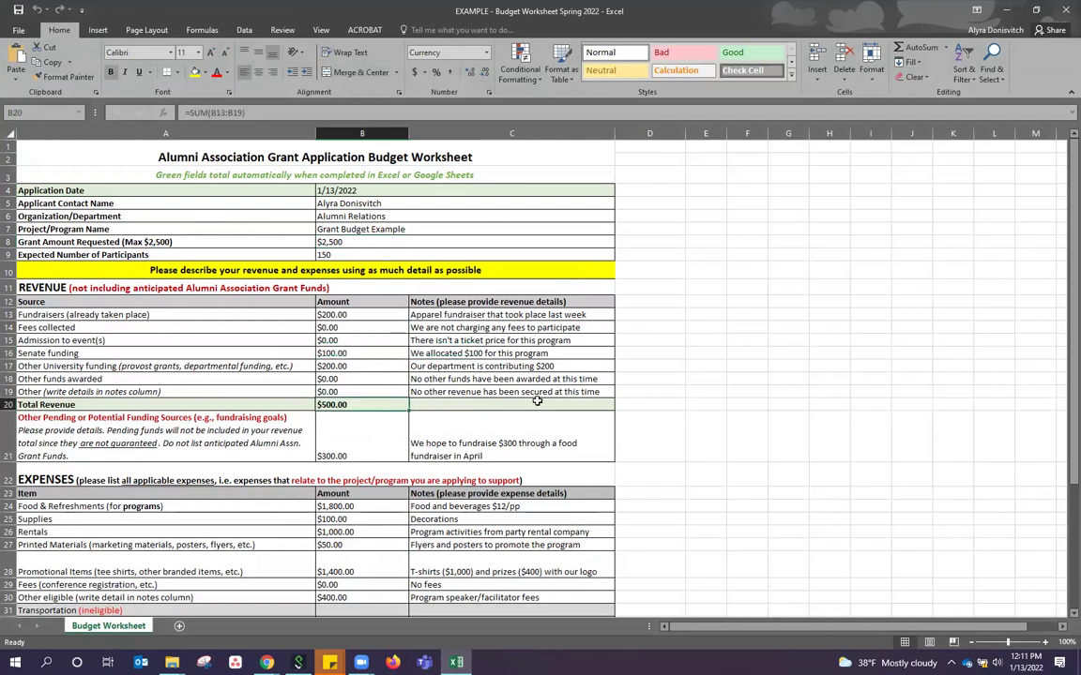
click(521, 366)
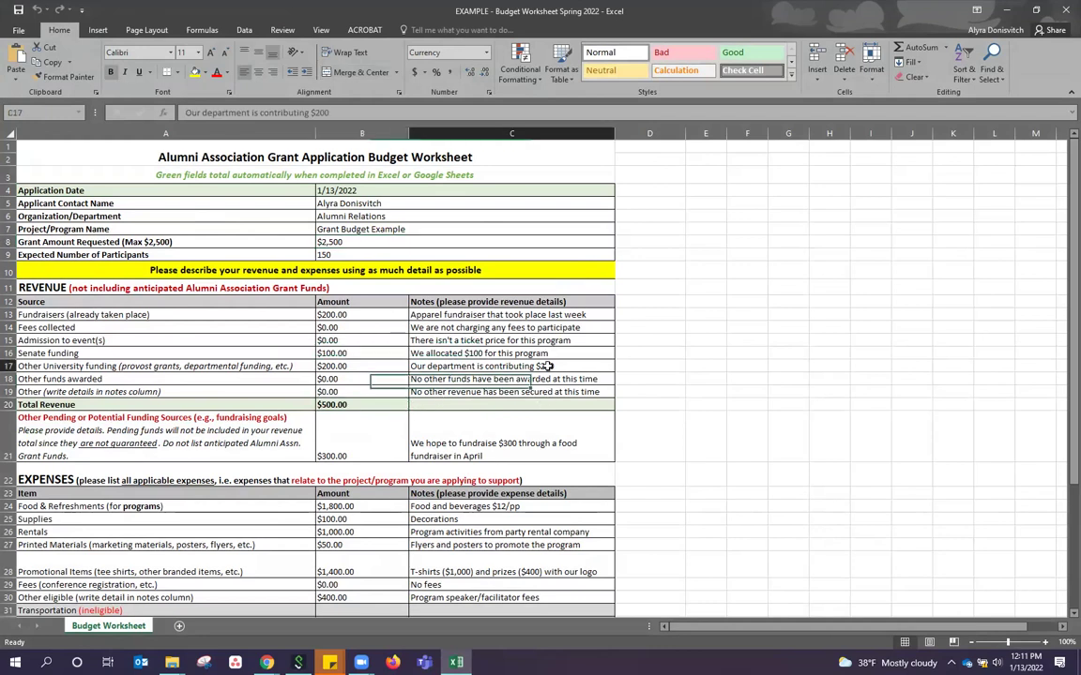
drag(526, 317, 526, 379)
drag(361, 315, 362, 379)
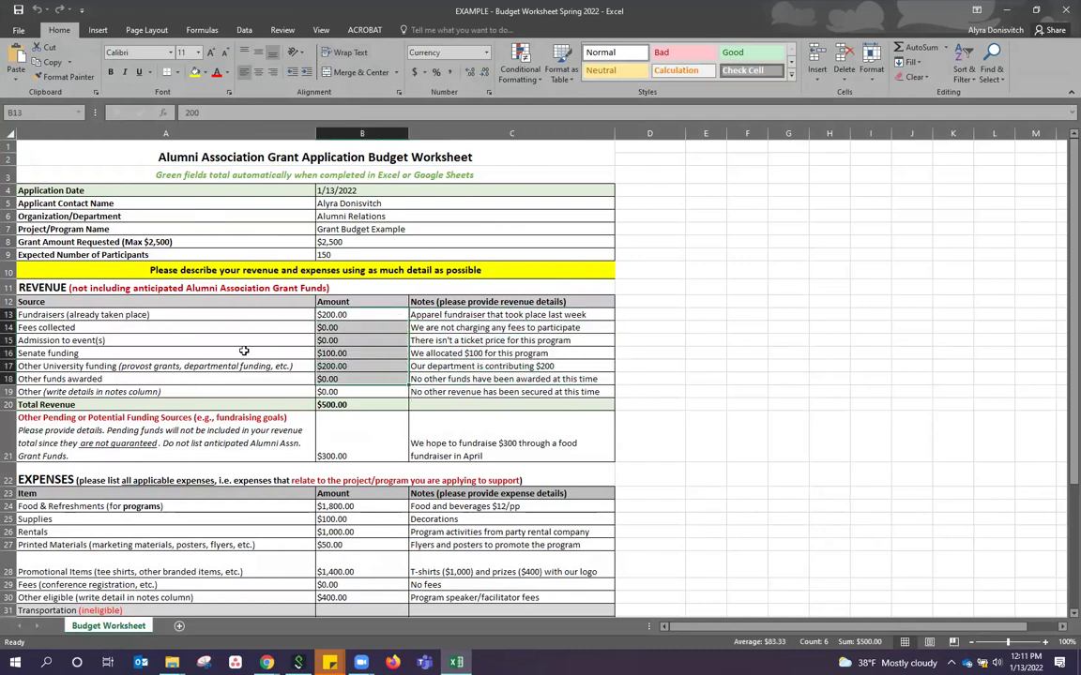
click(347, 404)
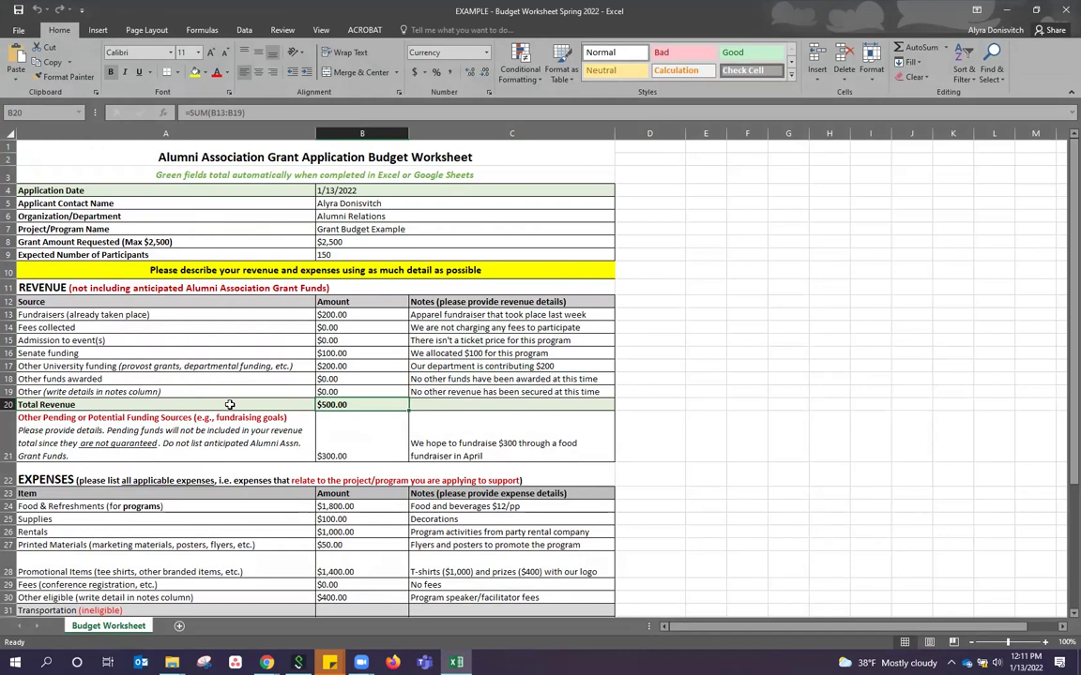
- Examine the Other Pending or Potential Funding Sources row in the example, including its amount and fundraiser note
drag(99, 433, 562, 427)
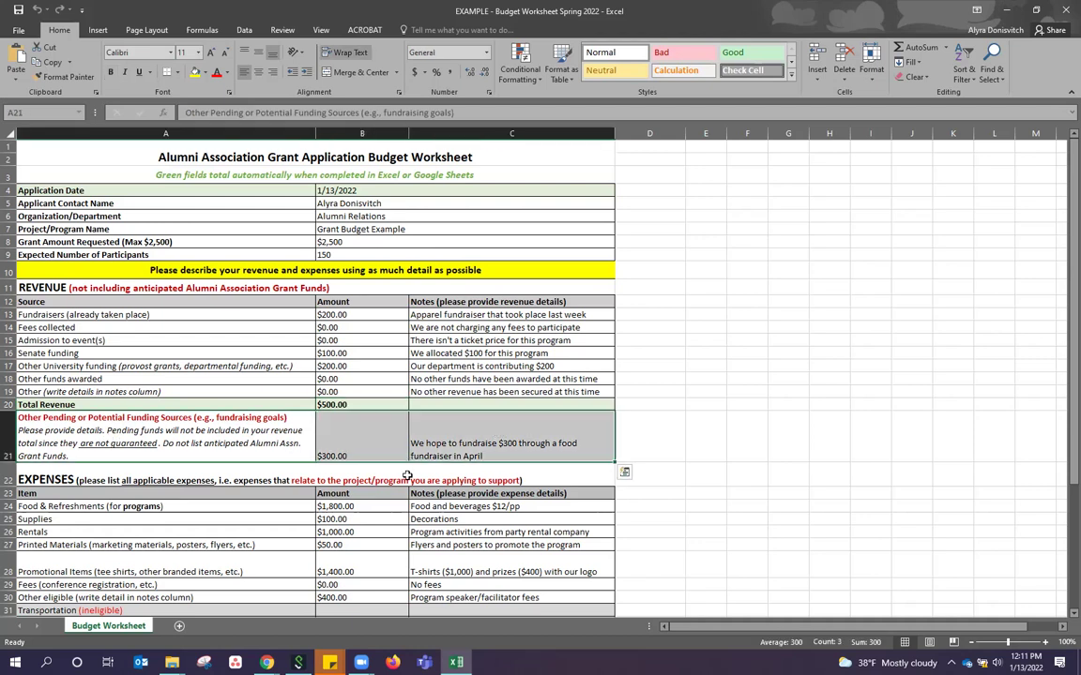
click(250, 451)
click(487, 433)
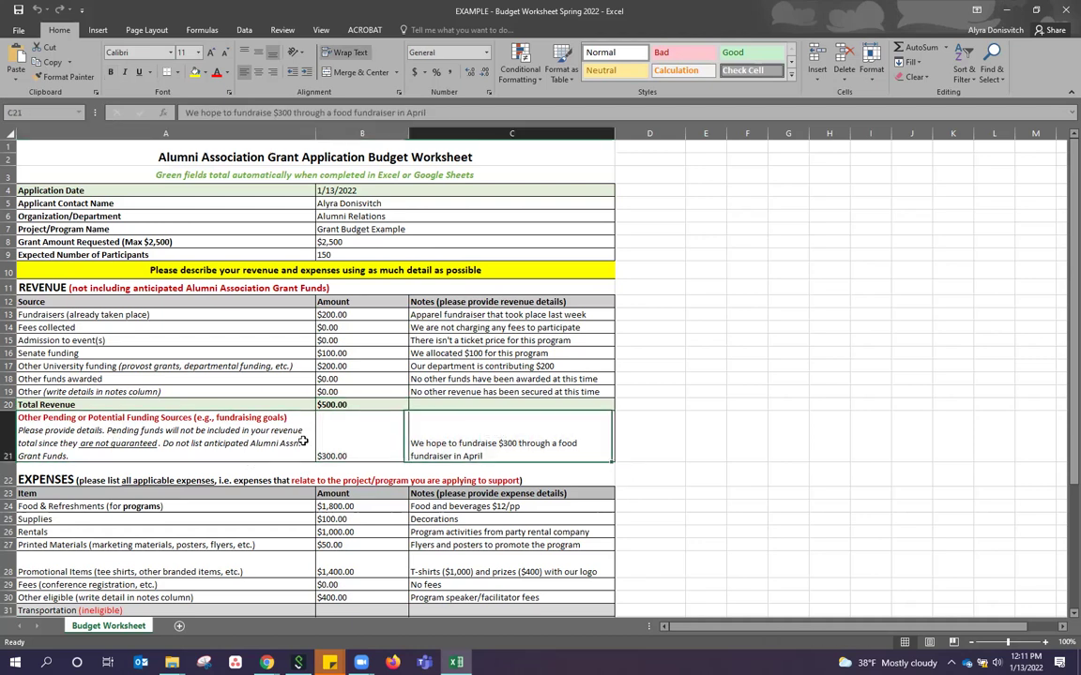
shift+click(303, 441)
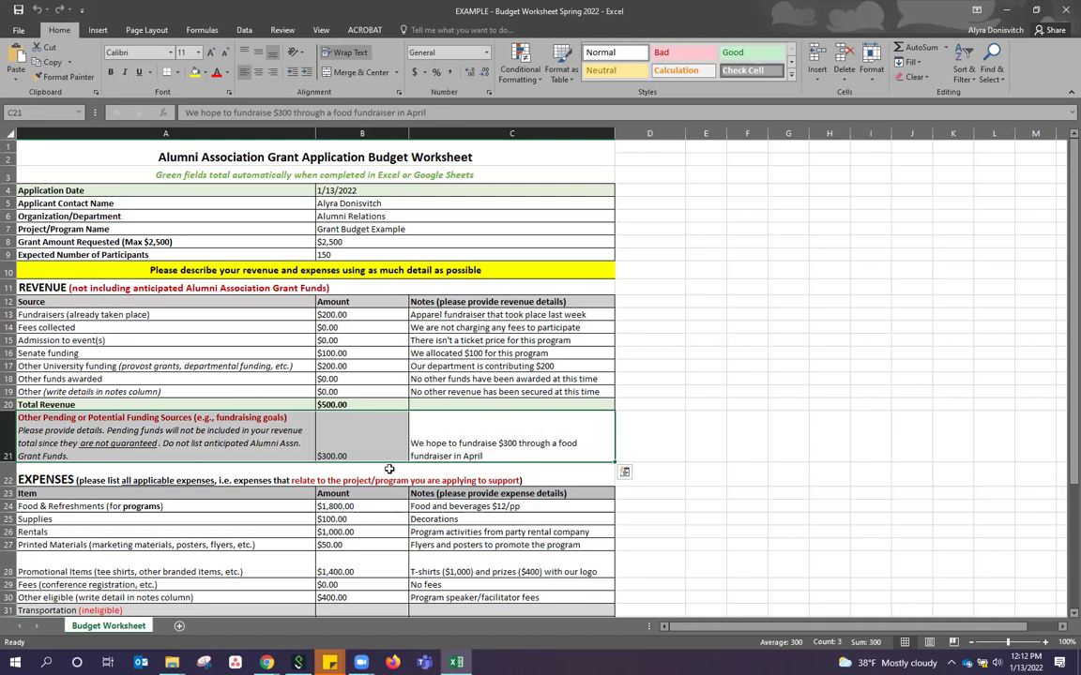
click(439, 430)
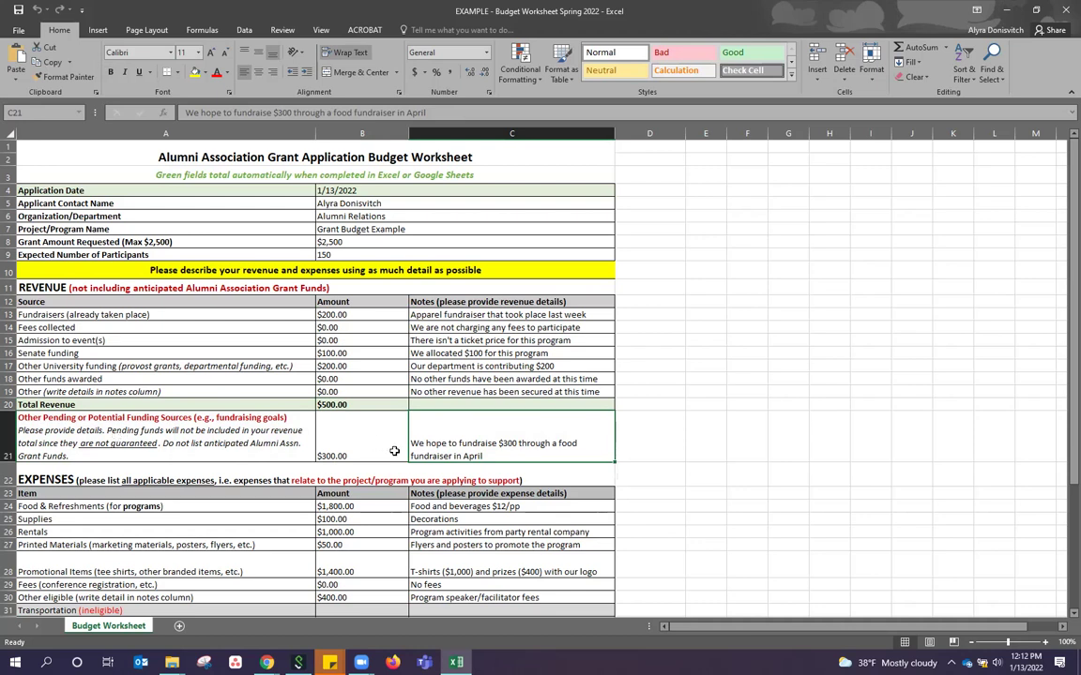
click(366, 446)
click(161, 438)
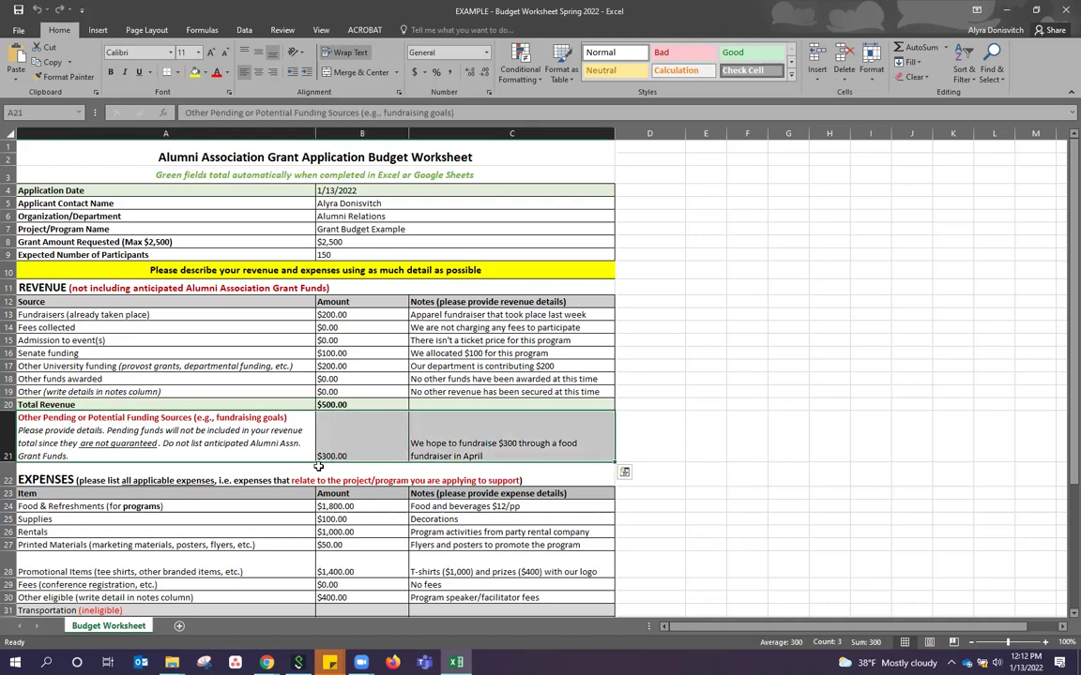
key(Down)
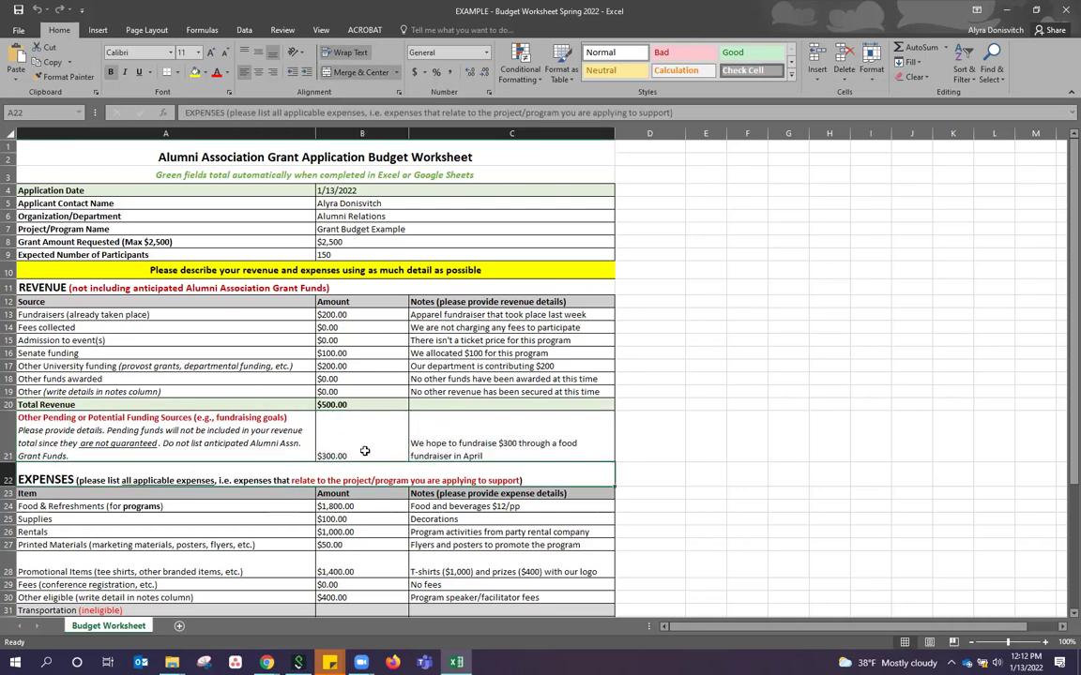
click(362, 436)
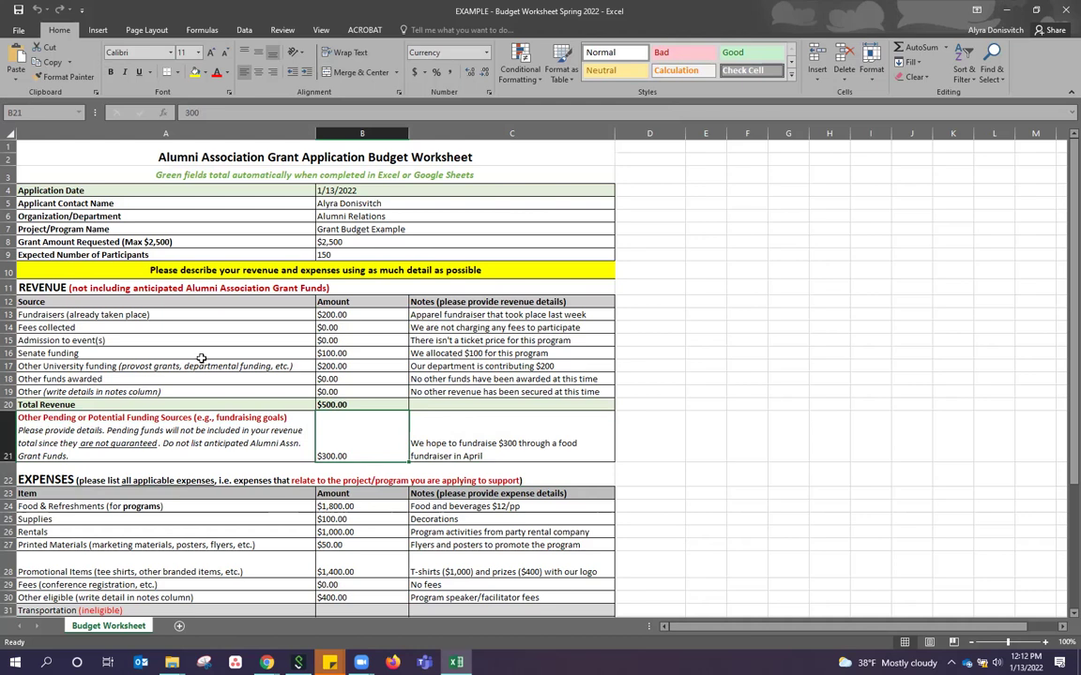
click(423, 415)
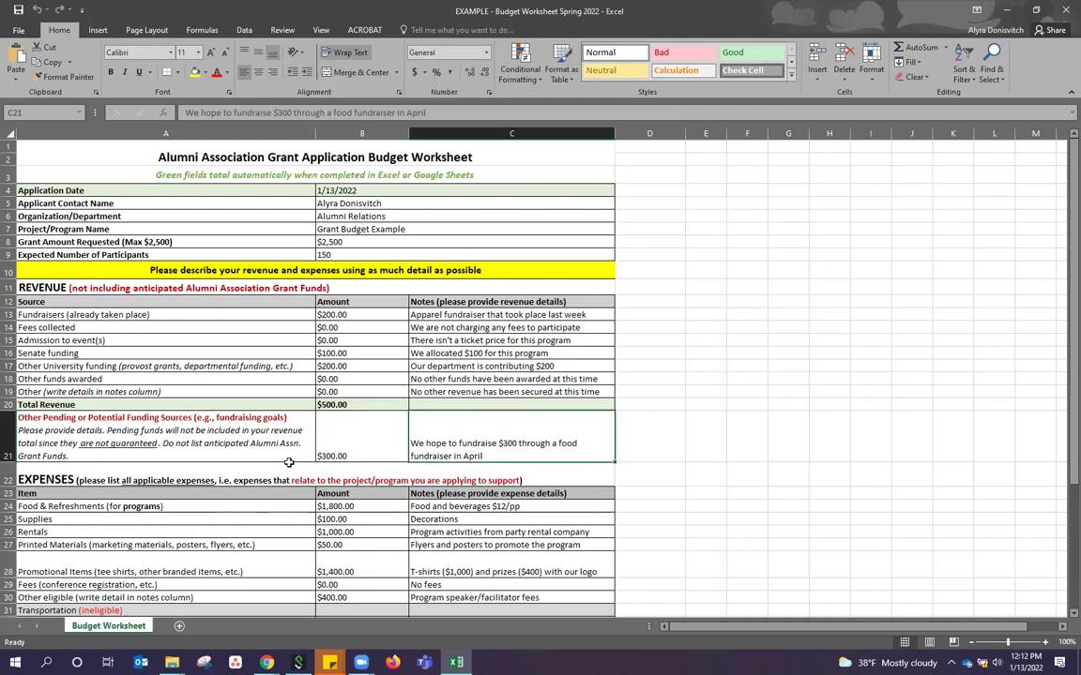
- Review the example's eligible expense rows, checking the food and promotional item amounts, the food note and the Other eligible item
click(253, 533)
scroll(253, 534, down, 5)
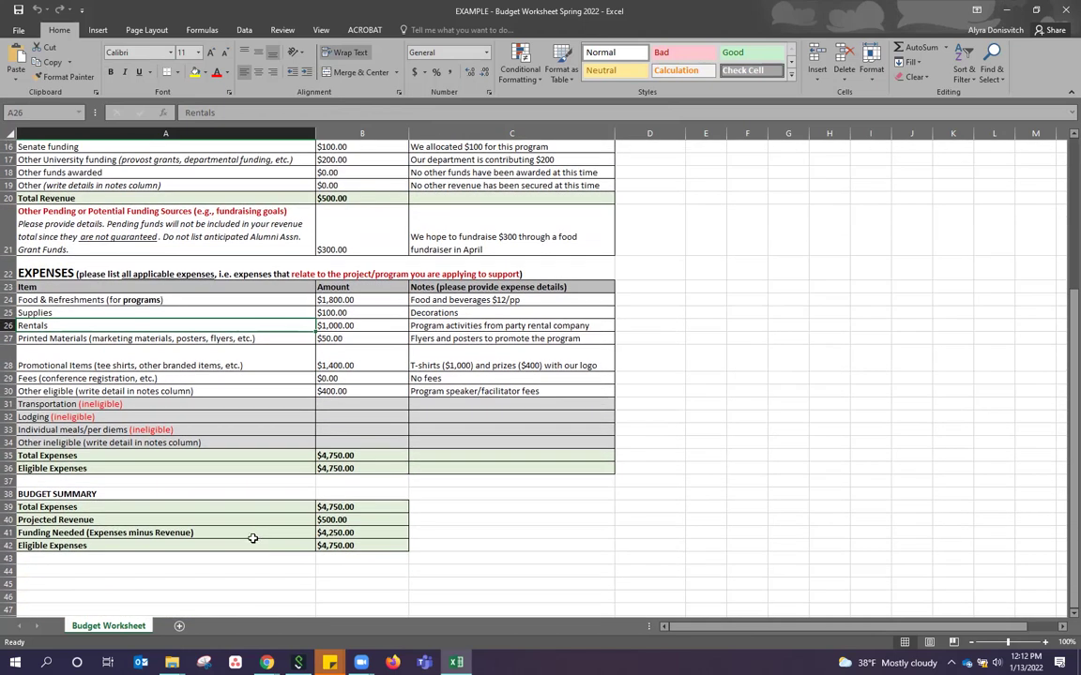
click(364, 364)
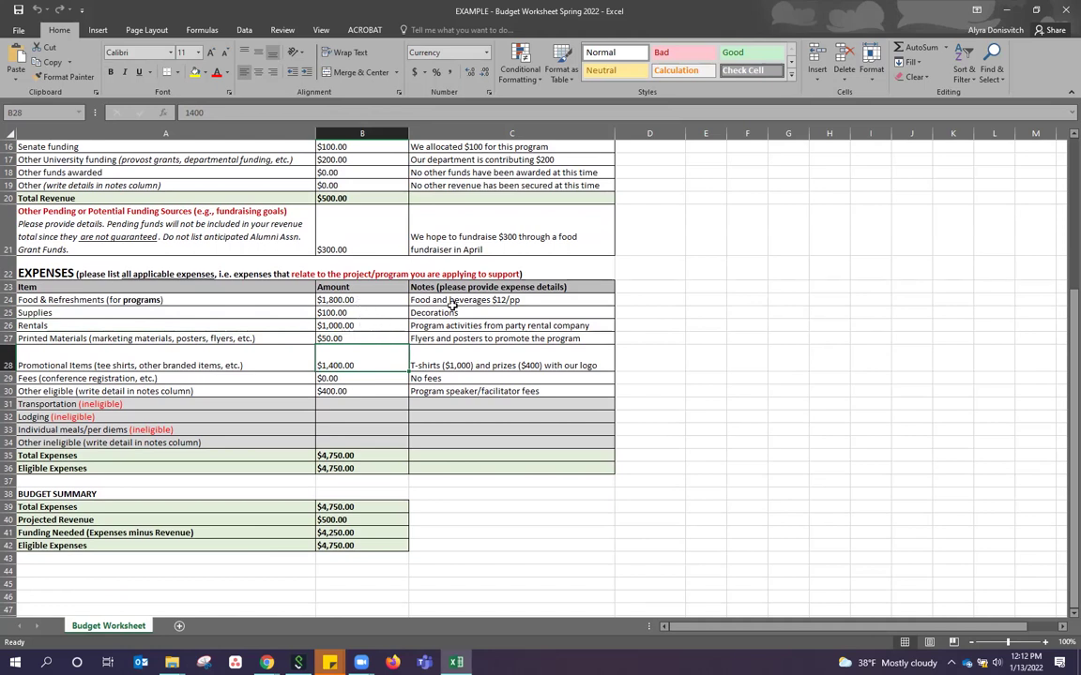
click(413, 300)
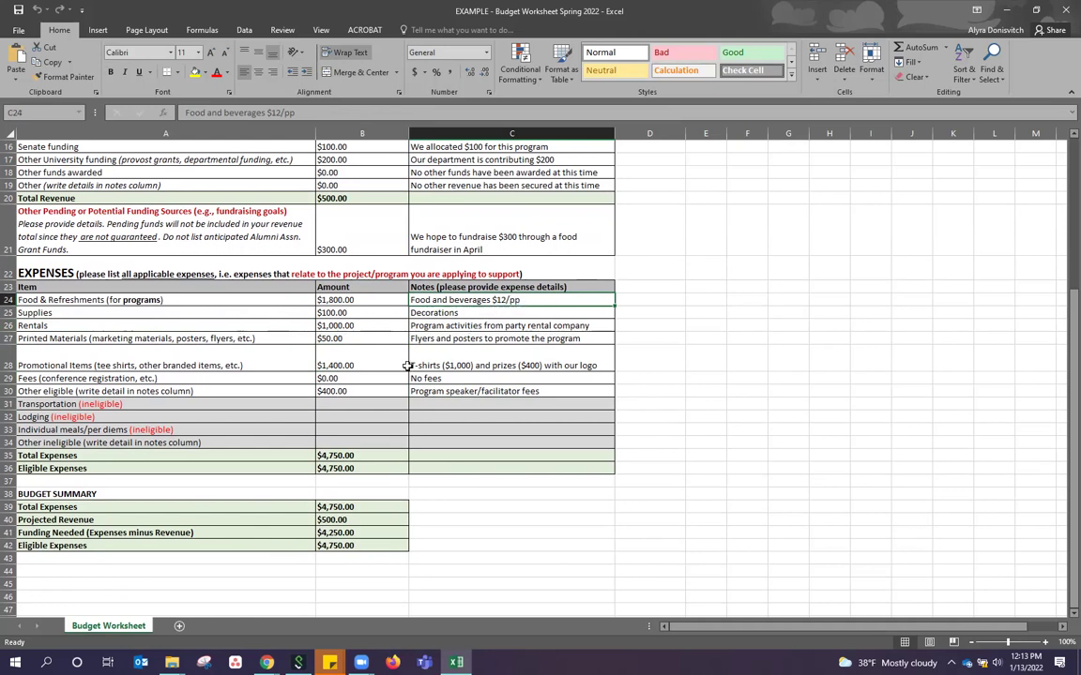
key(Left)
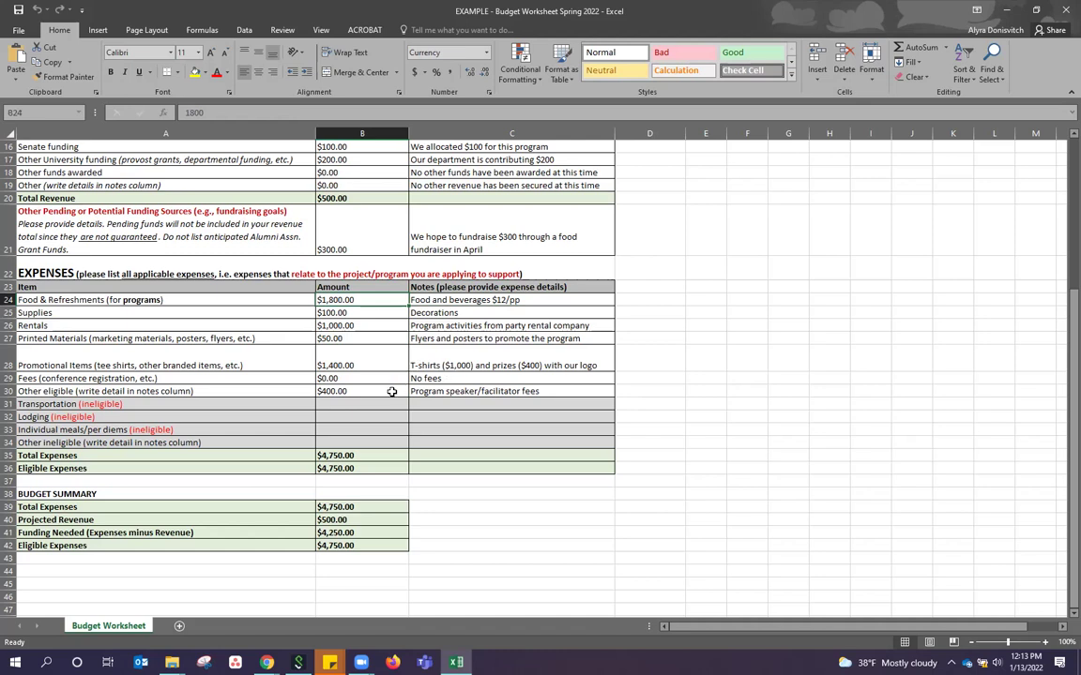
click(230, 390)
- Examine the shaded ineligible expense rows from Transportation to Other ineligible, including their amount and notes cells
scroll(253, 390, down, 1)
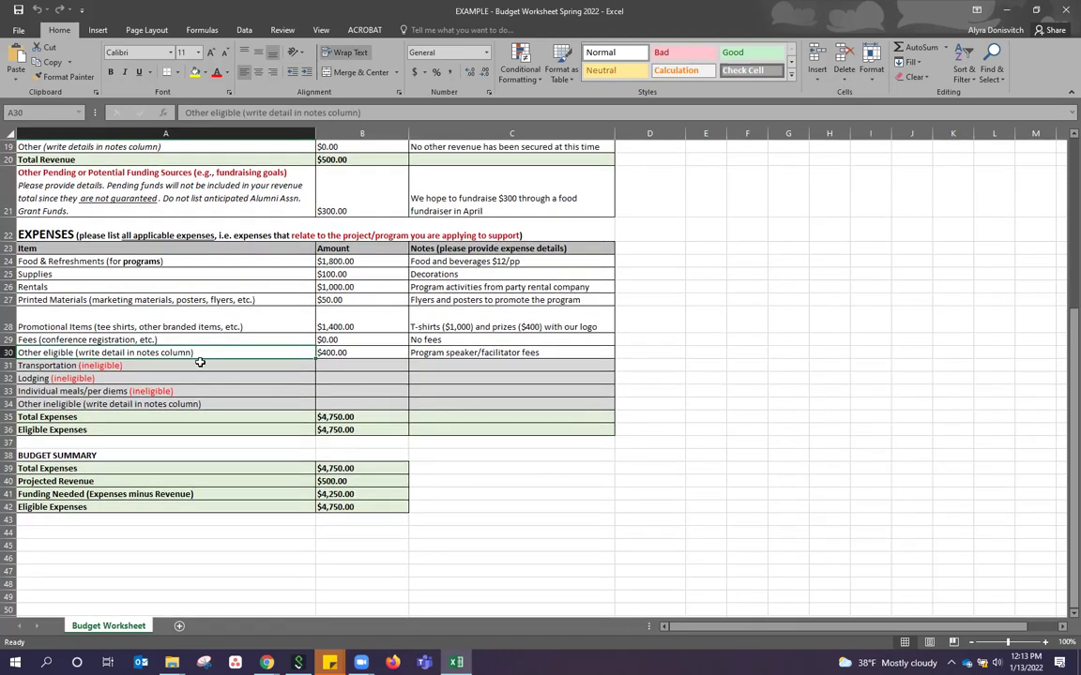
drag(193, 366, 183, 405)
drag(381, 366, 386, 405)
click(447, 402)
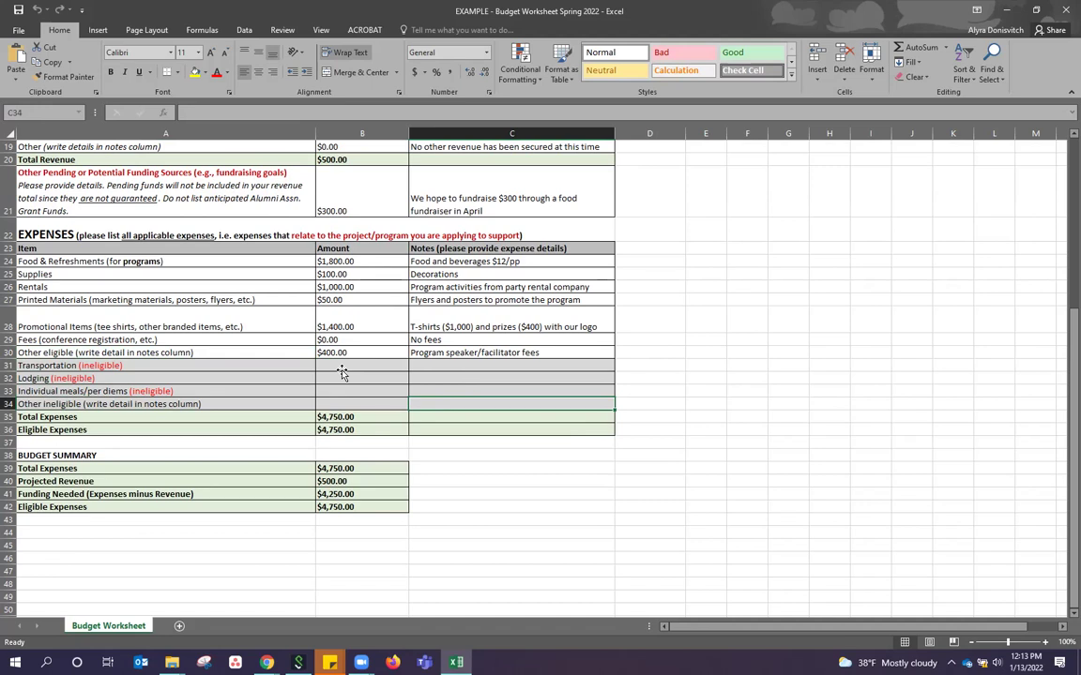
click(341, 373)
click(470, 386)
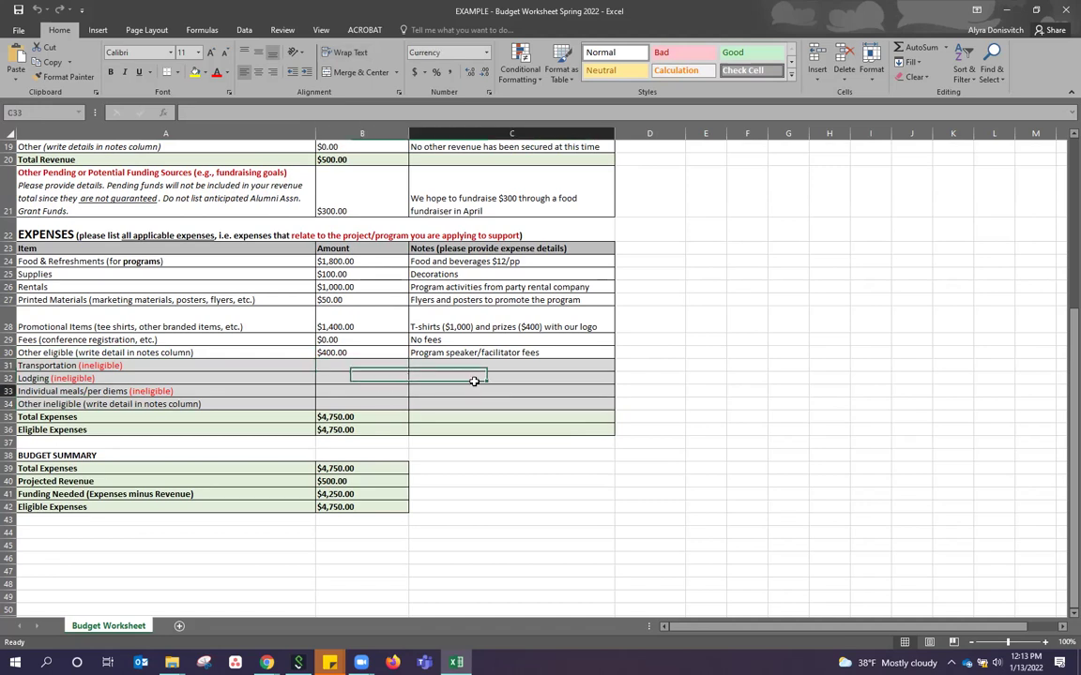
- Review the expense totals and the Budget Summary, checking the Funding Needed and Eligible Expenses amounts
scroll(473, 380, down, 1)
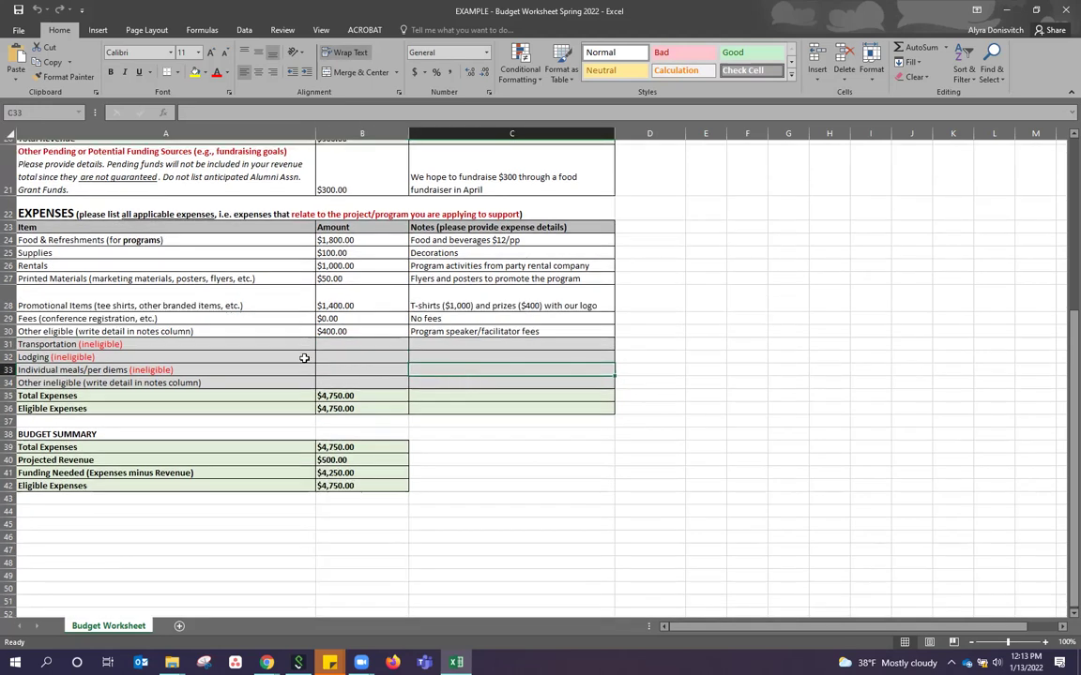
scroll(325, 333, down, 1)
drag(335, 340, 332, 430)
click(506, 433)
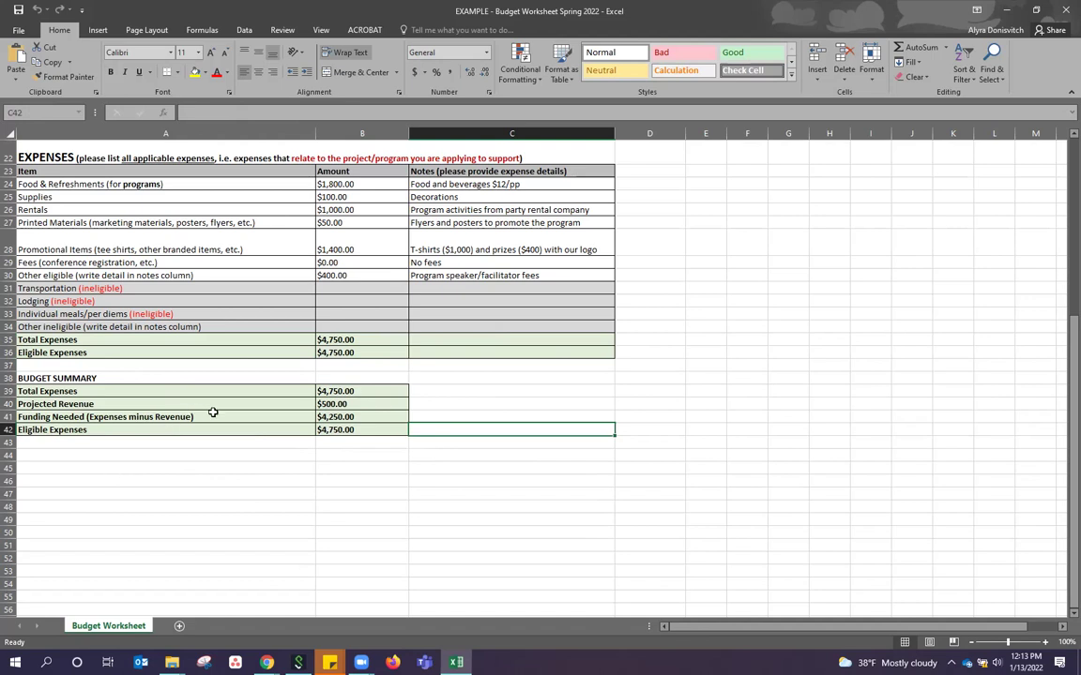
click(339, 430)
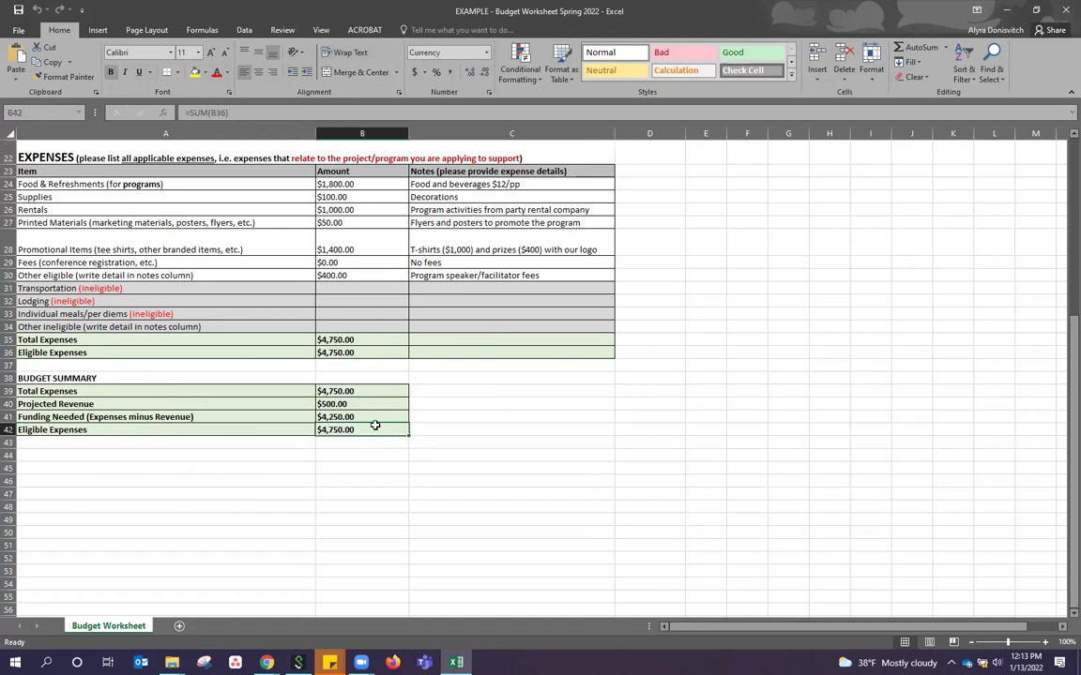
click(358, 419)
click(342, 442)
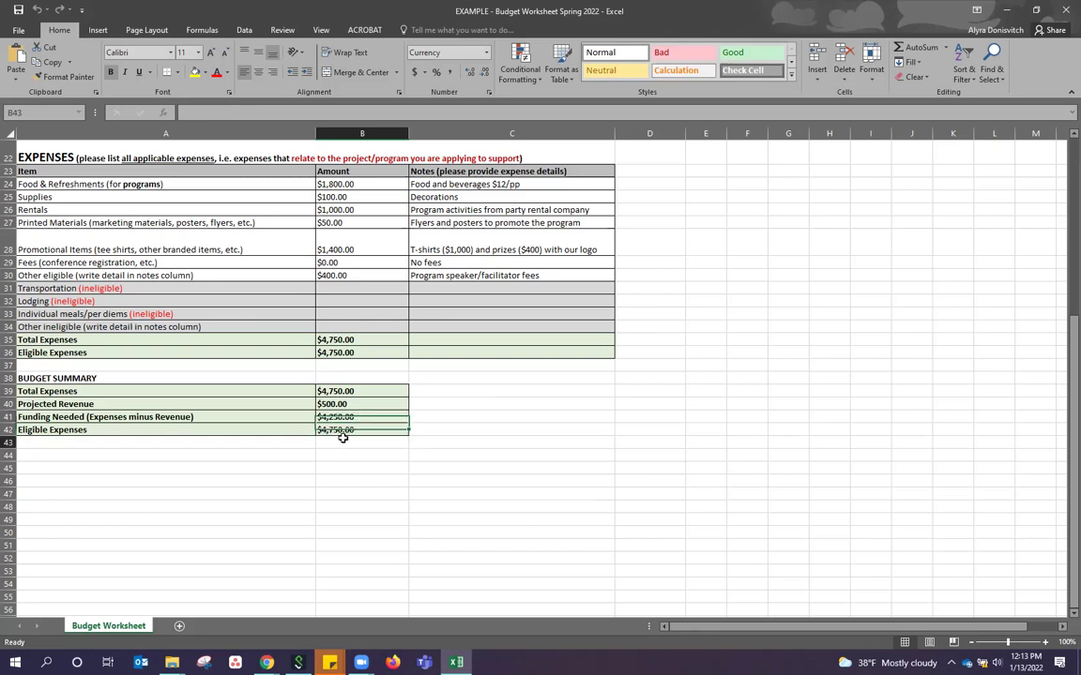
- Compare the Funding Needed and Eligible Expenses amounts in the example's Budget Summary
click(371, 417)
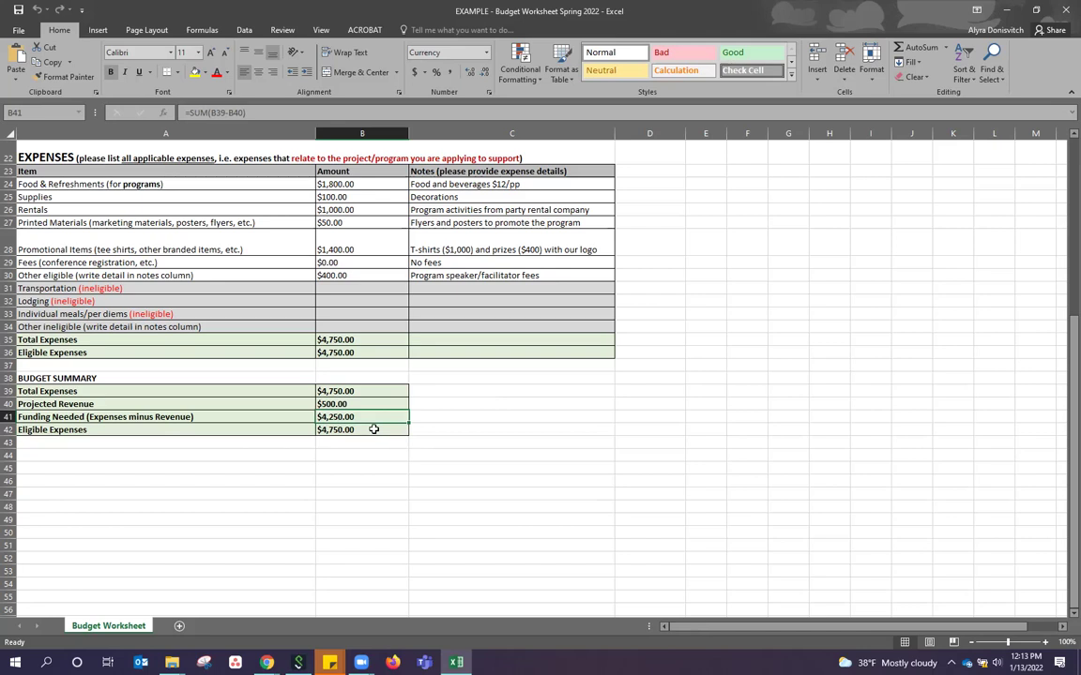
click(362, 431)
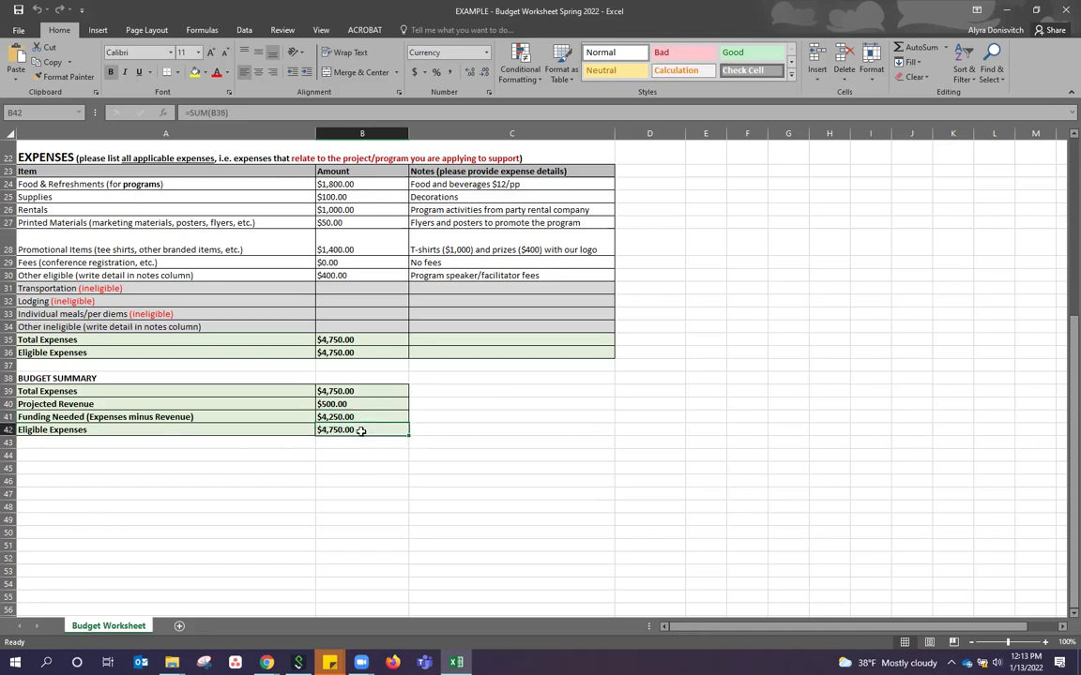
click(350, 416)
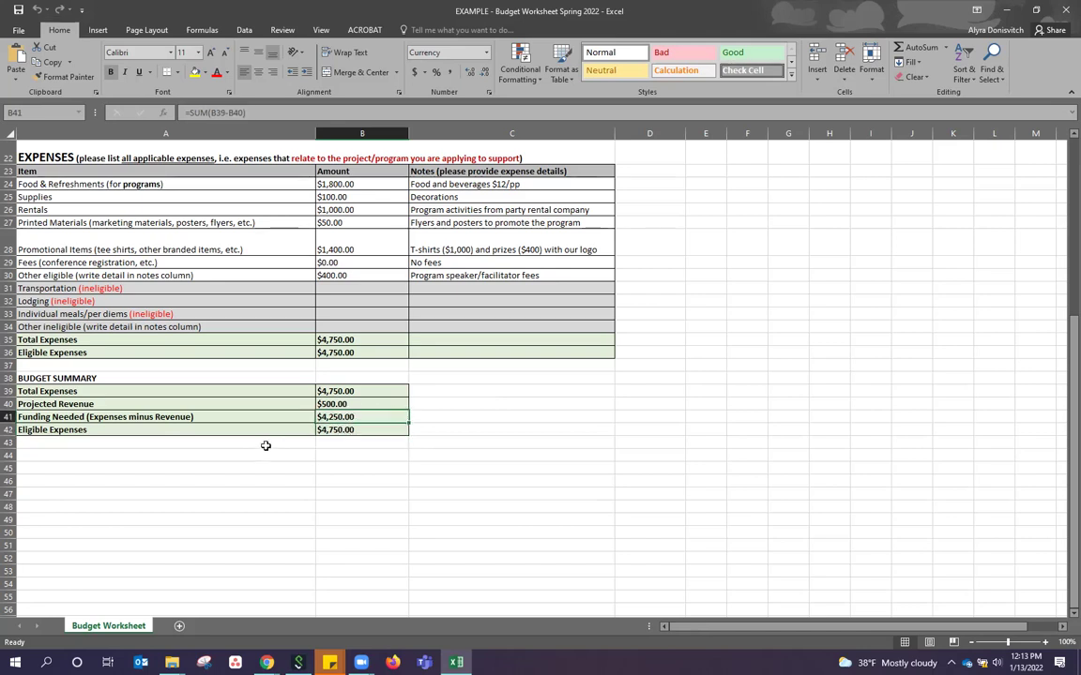
click(381, 494)
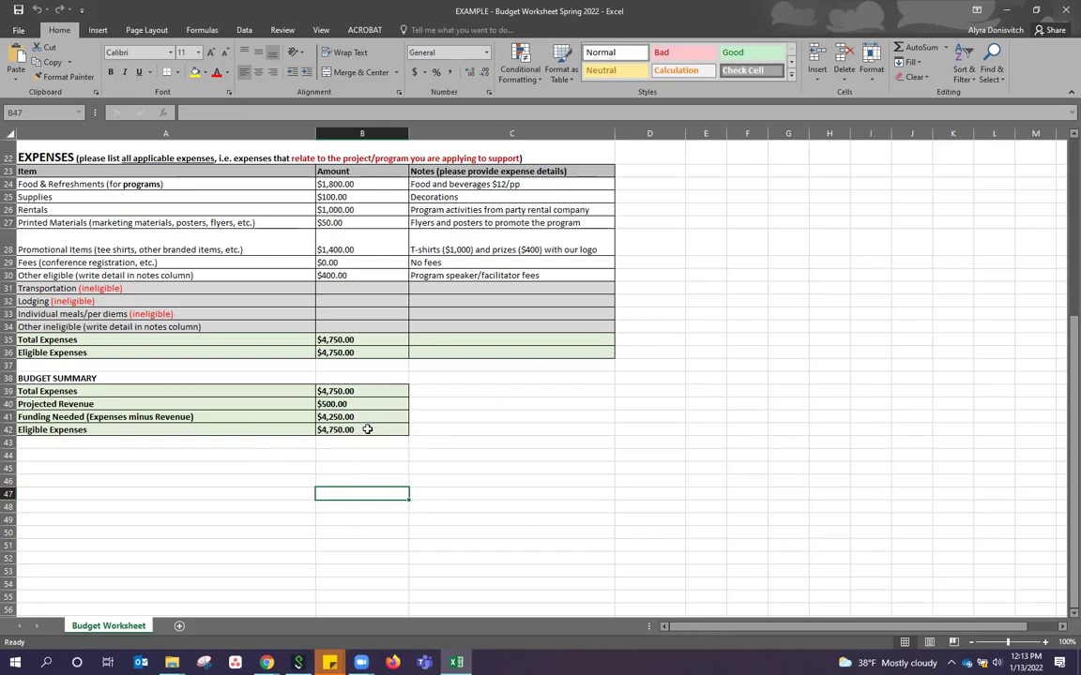
- Examine the example's eligible expense rows from Supplies to Other eligible, including the notes cell for fees
scroll(682, 542, up, 1)
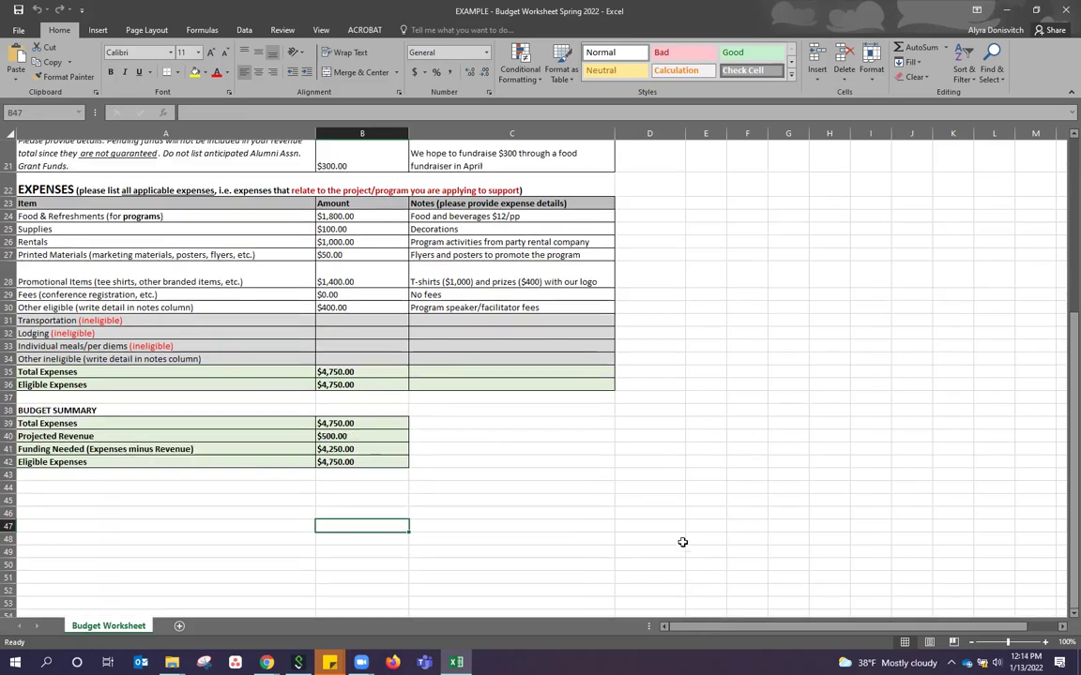
scroll(682, 542, up, 2)
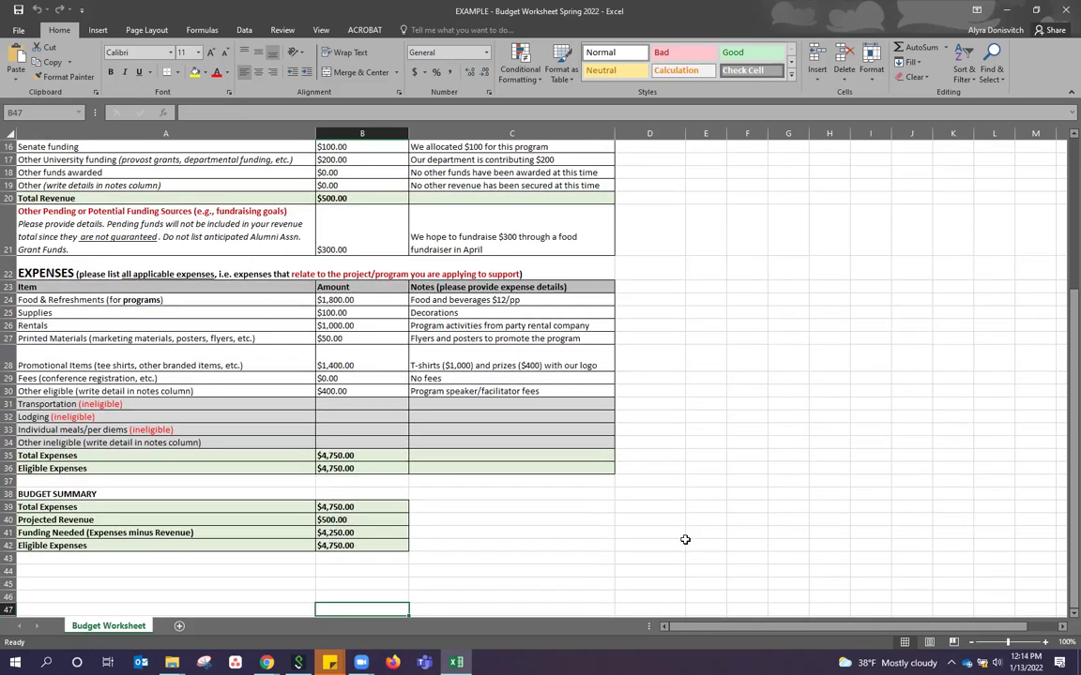
click(358, 313)
drag(362, 327, 361, 391)
click(460, 377)
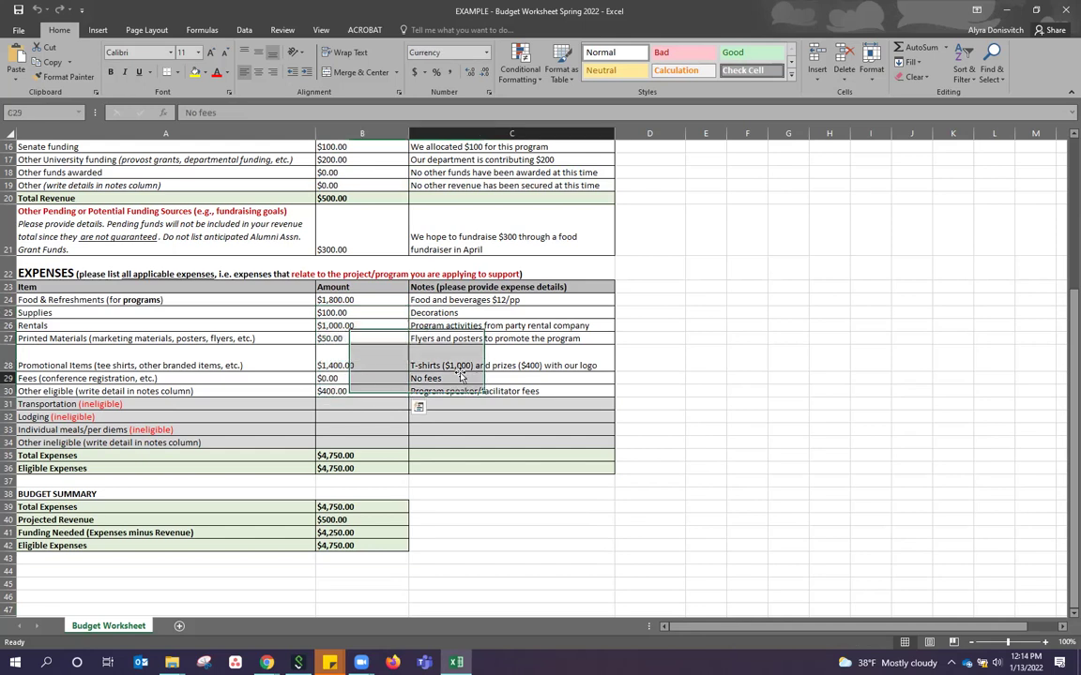
- Review the example worksheet across its revenue, expense and summary sections, checking the Food & Refreshments amount and the header details
scroll(631, 466, up, 3)
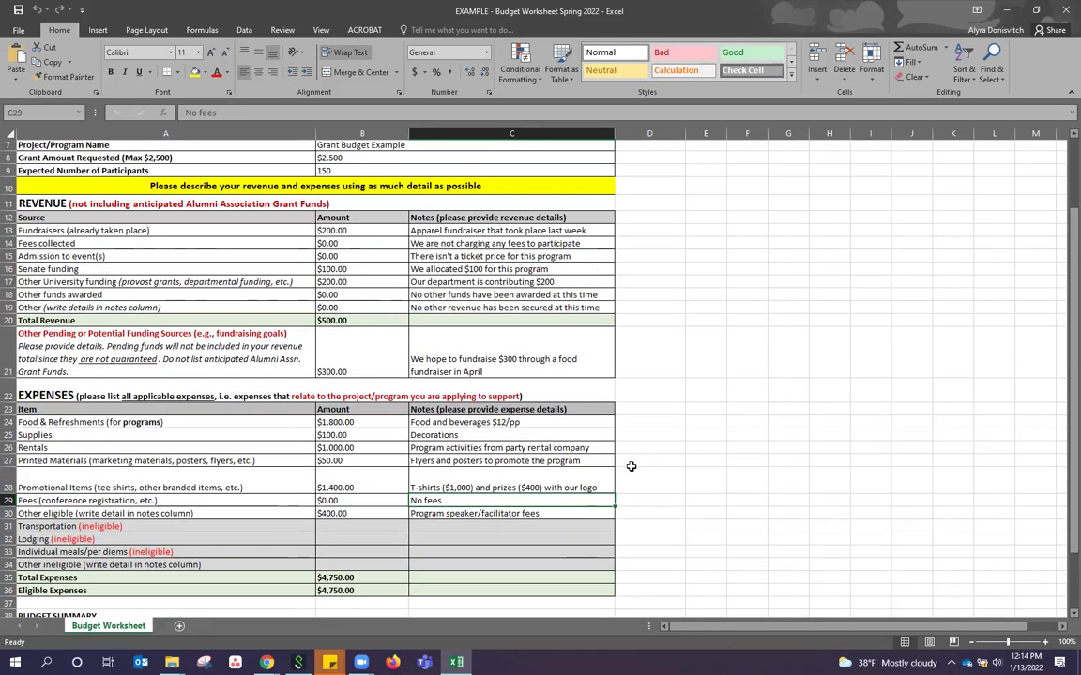
scroll(631, 466, down, 4)
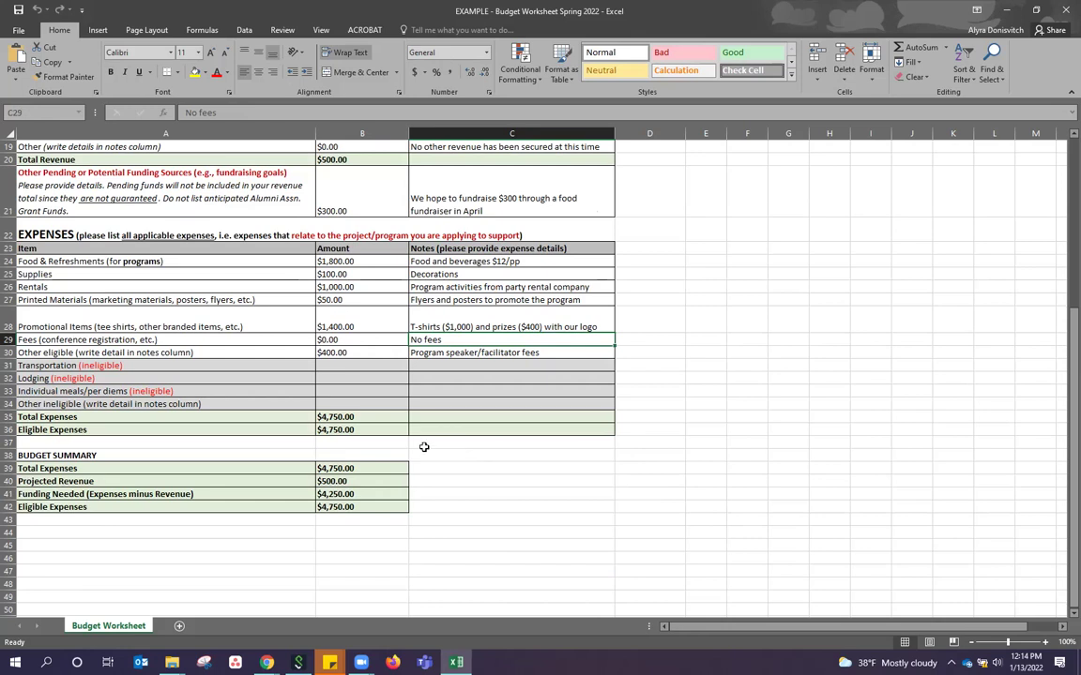
scroll(584, 473, up, 1)
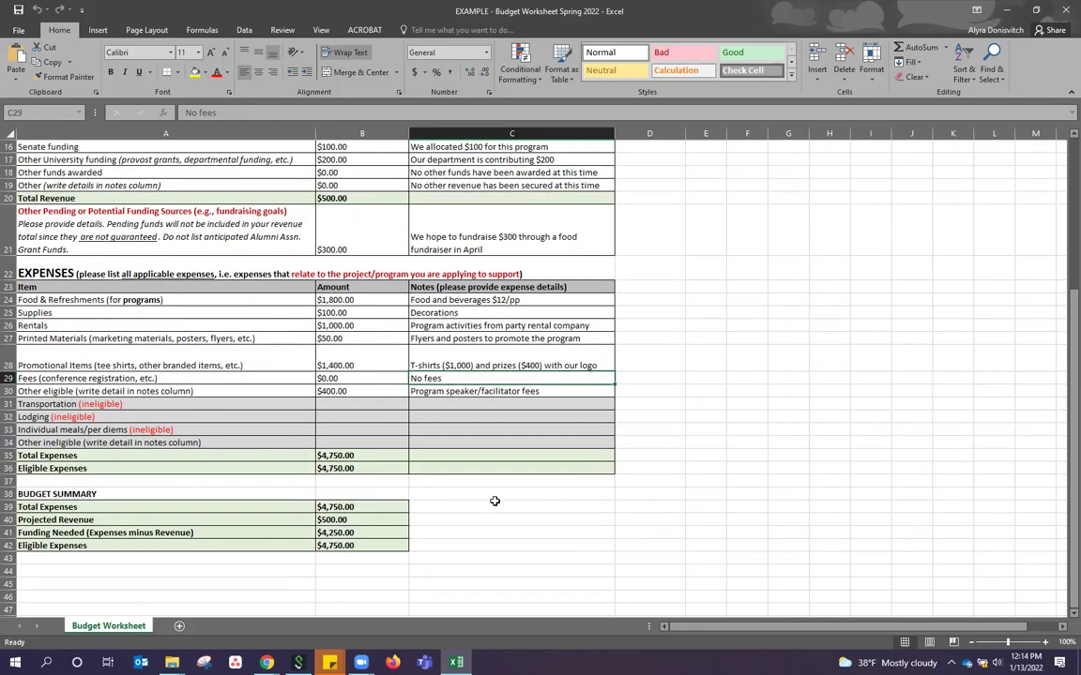
scroll(495, 507, up, 1)
scroll(495, 507, up, 1)
click(361, 411)
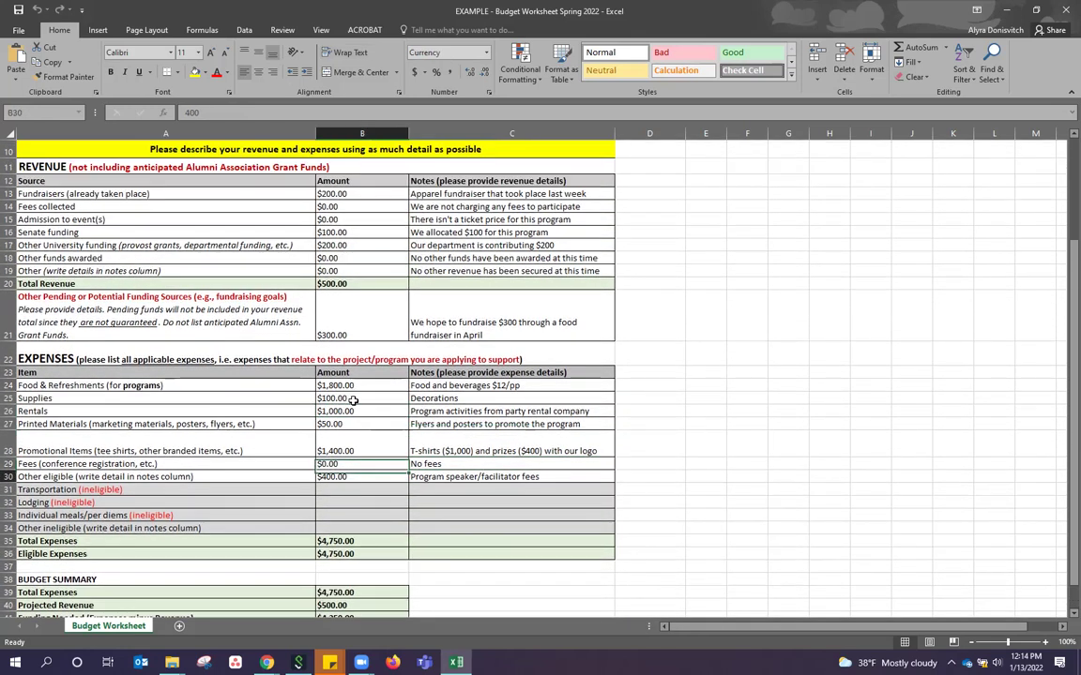
click(361, 384)
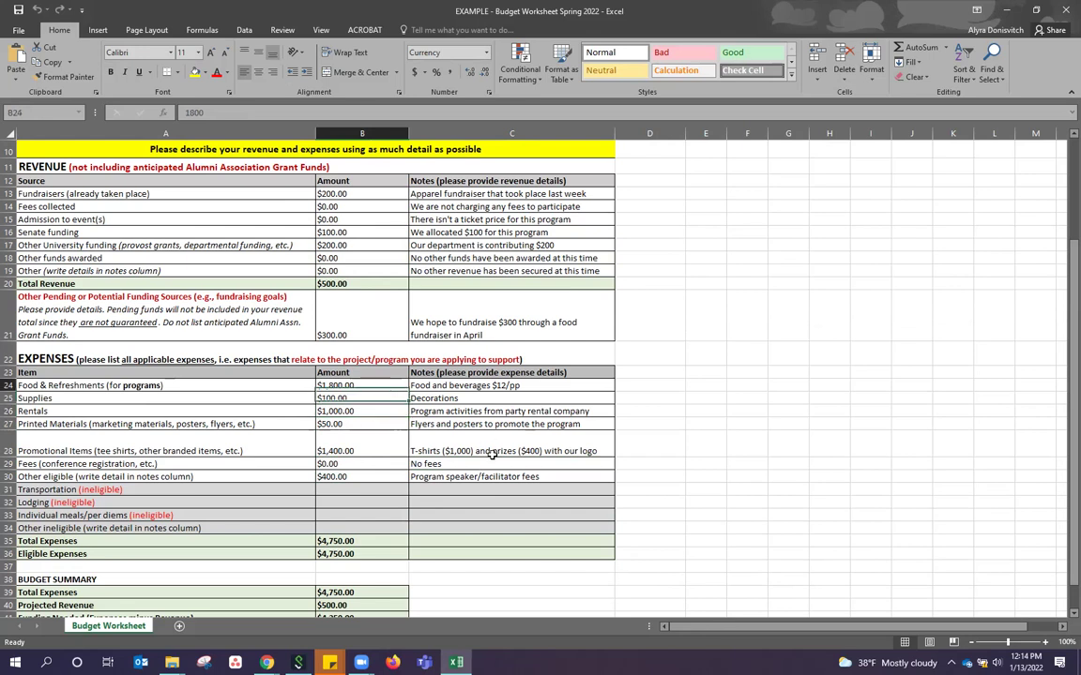
scroll(446, 409, up, 1)
scroll(557, 477, up, 2)
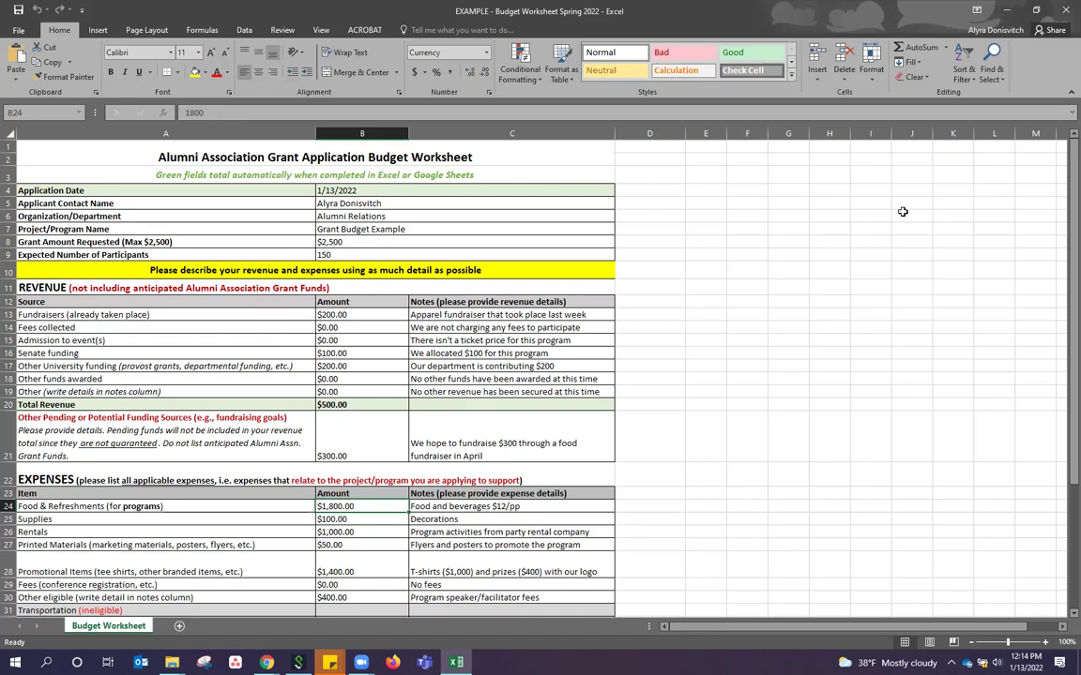
- Close the example budget workbook without saving and close the blank online budget worksheet, returning to the grant application form
click(1067, 10)
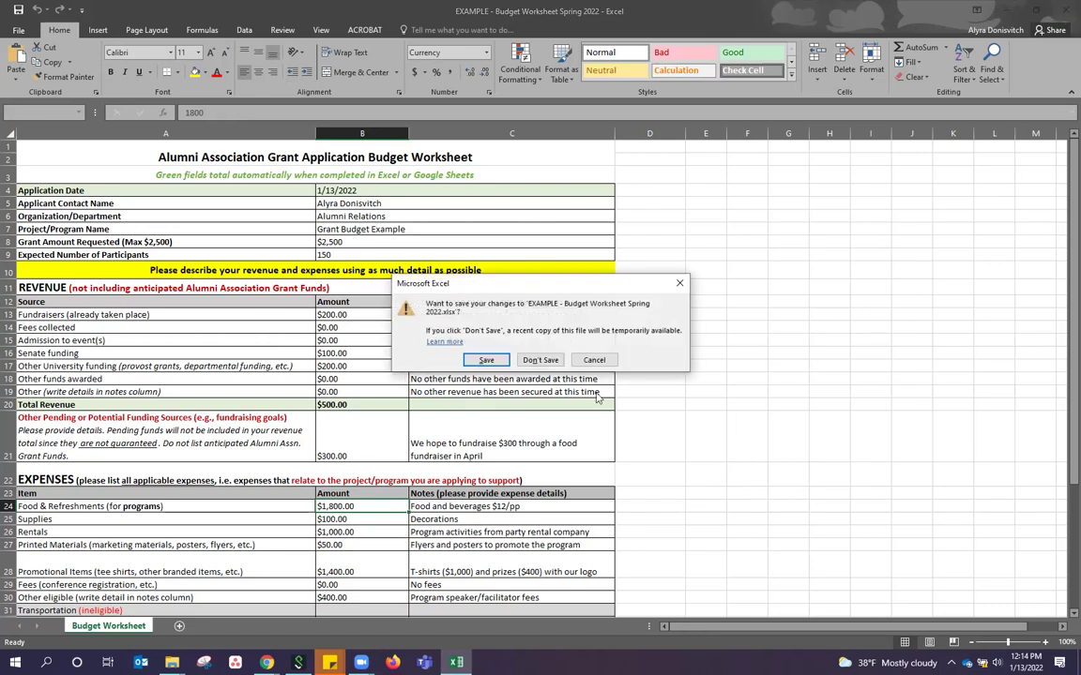
click(538, 358)
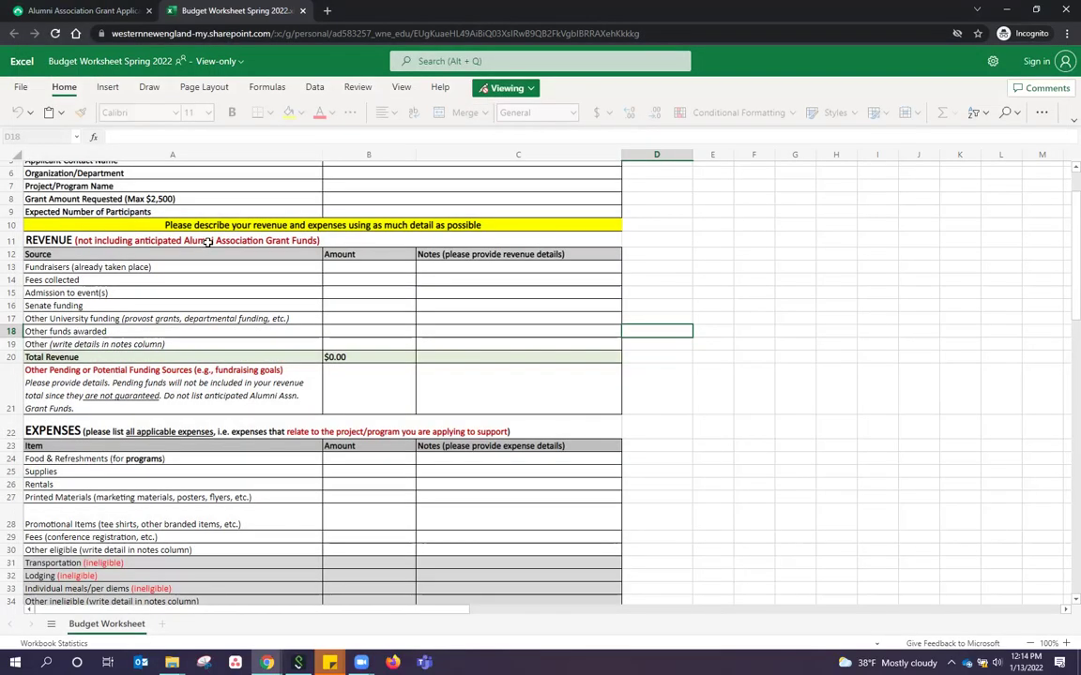
click(302, 10)
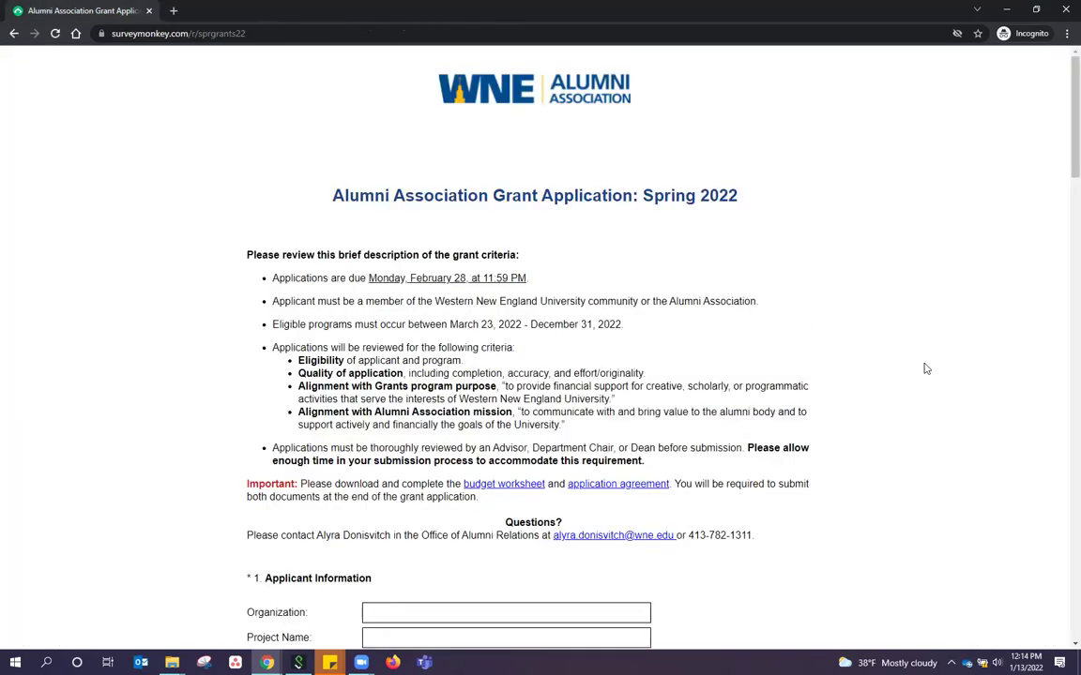
- Review the application form's upload questions for the Grant Agreement, Budget Worksheet and supporting materials, and return to the grant criteria
scroll(797, 390, down, 1)
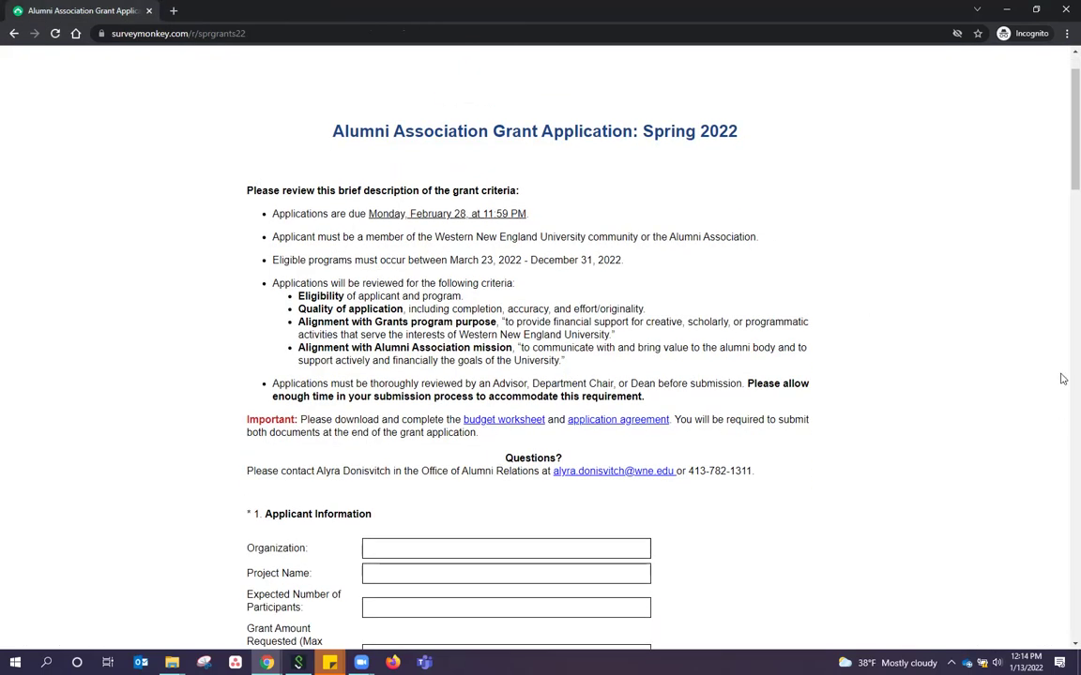
scroll(1061, 372, down, 15)
scroll(1061, 589, down, 6)
scroll(1061, 581, up, 4)
scroll(1061, 507, up, 2)
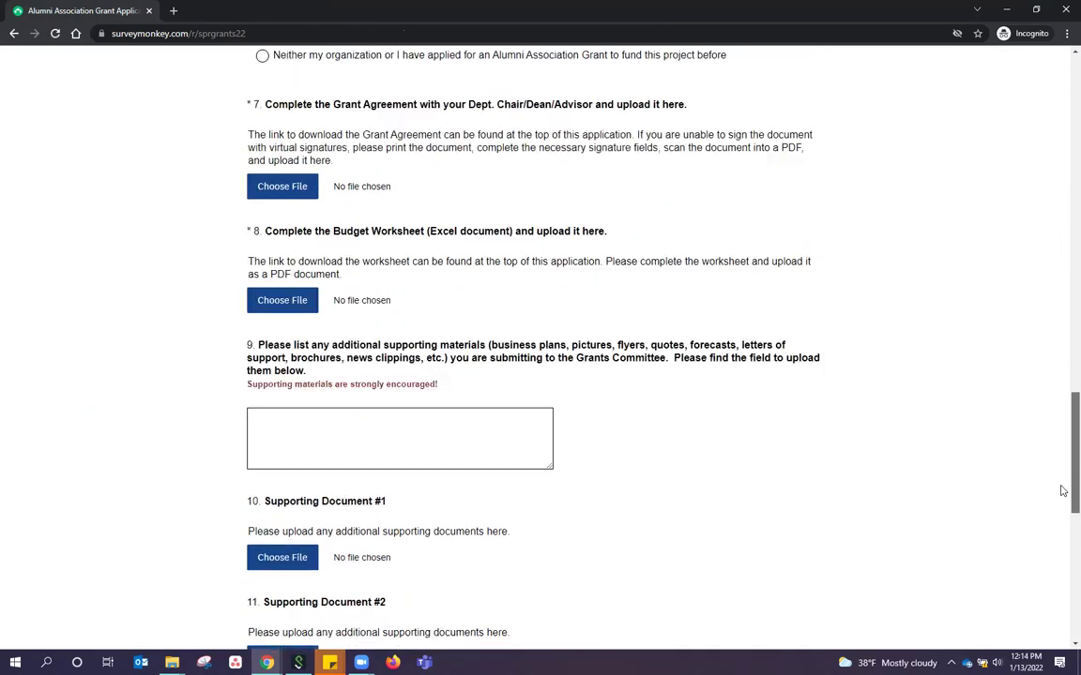
scroll(1061, 491, up, 1)
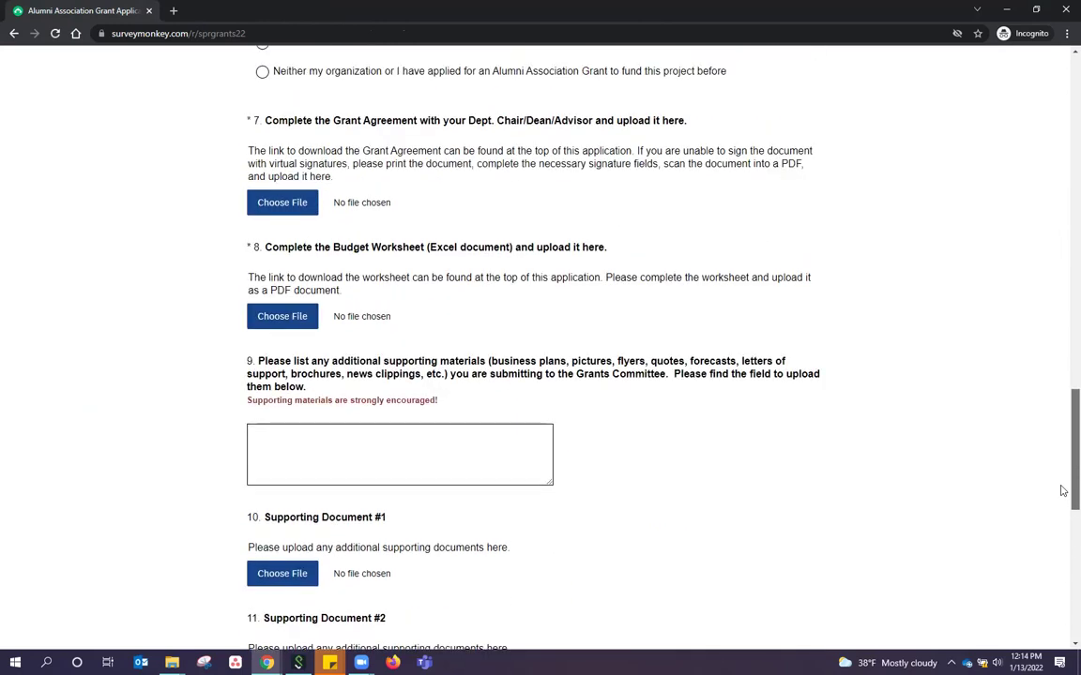
drag(1061, 491, 1061, 148)
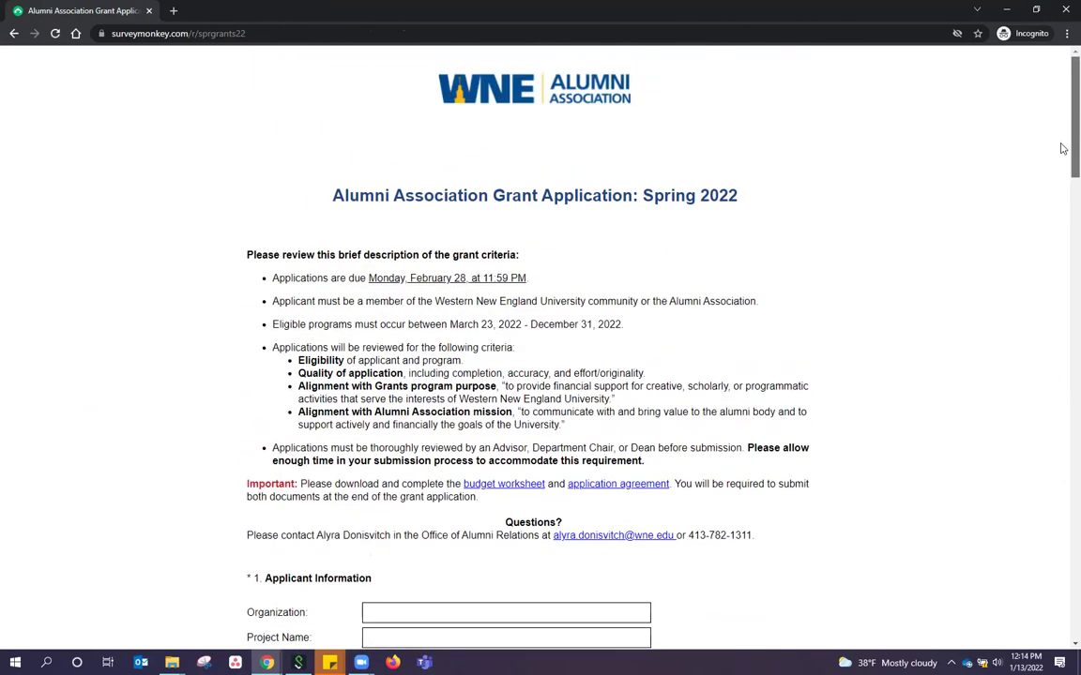
- Open the application agreement linked in the form, review its criteria, signature lines and download option, and close it without saving a copy
click(591, 484)
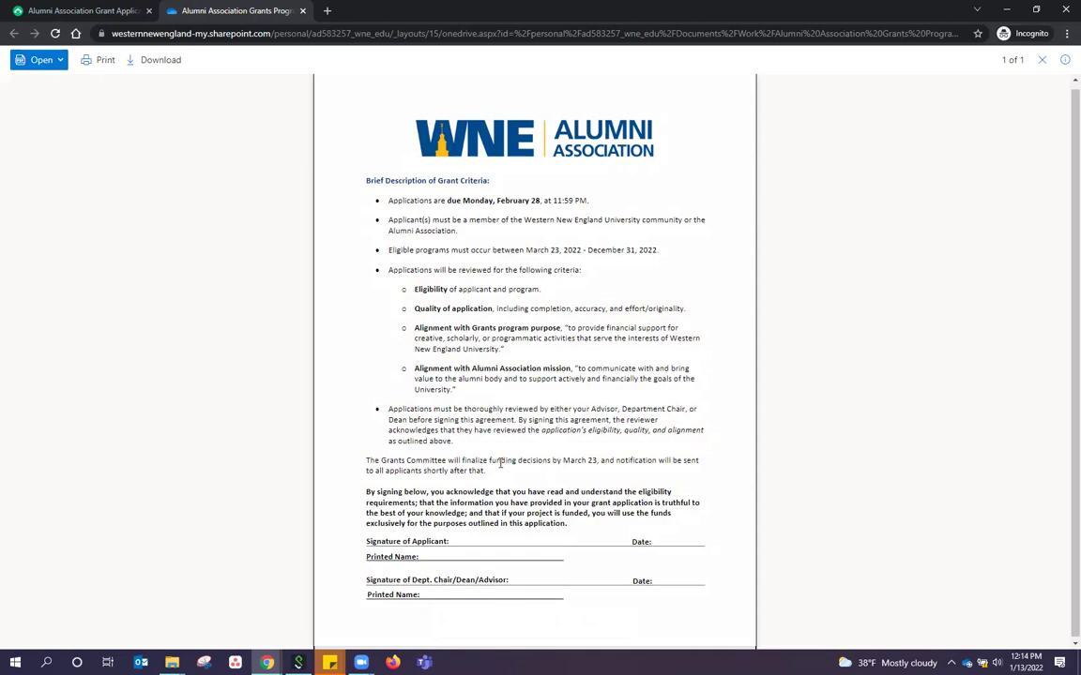
scroll(501, 463, down, 1)
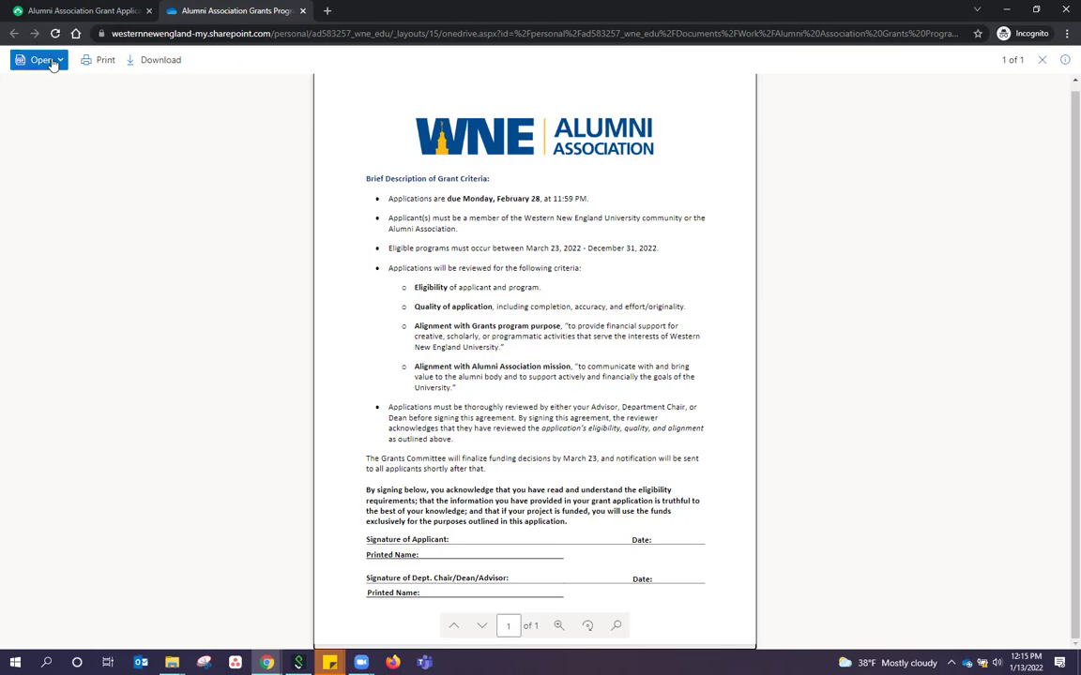
click(161, 66)
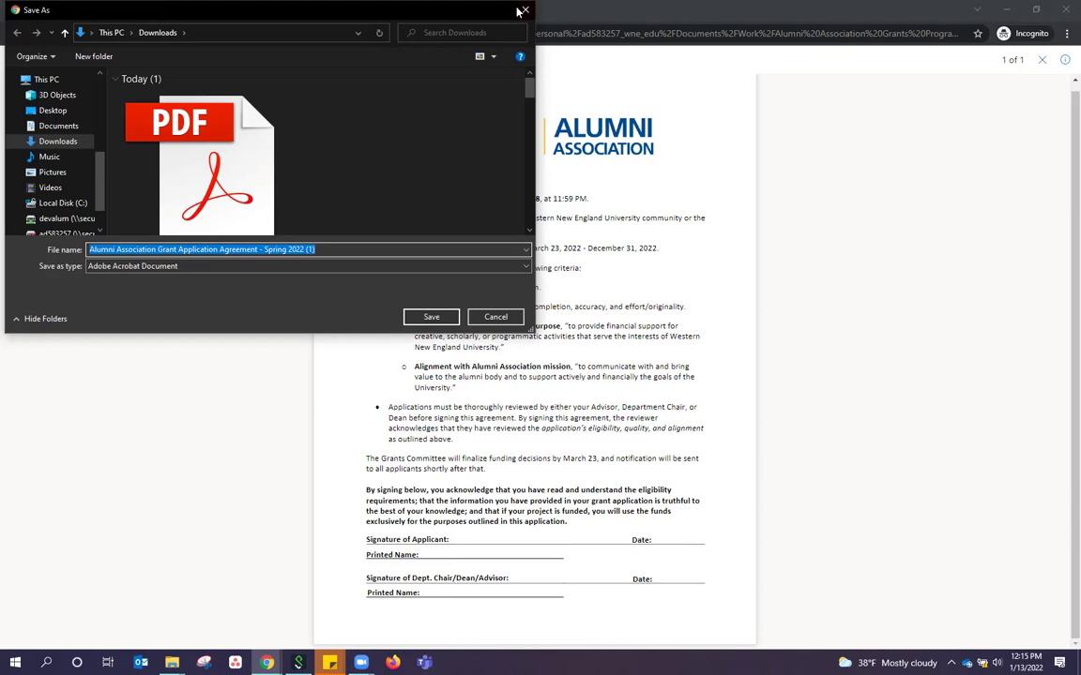
click(523, 11)
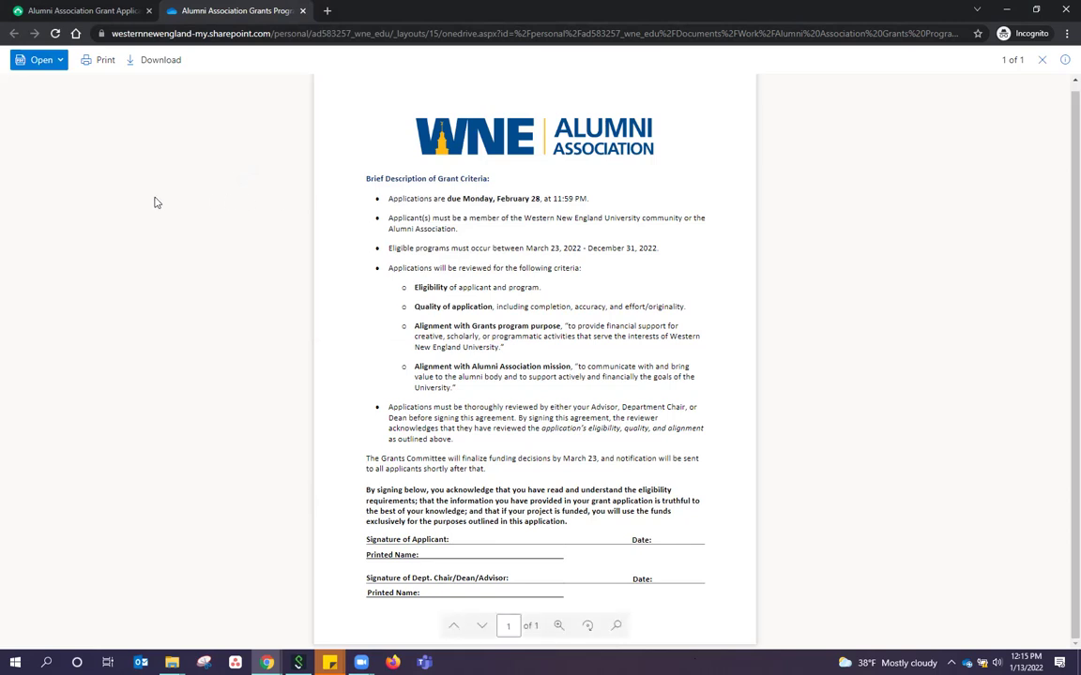
click(302, 10)
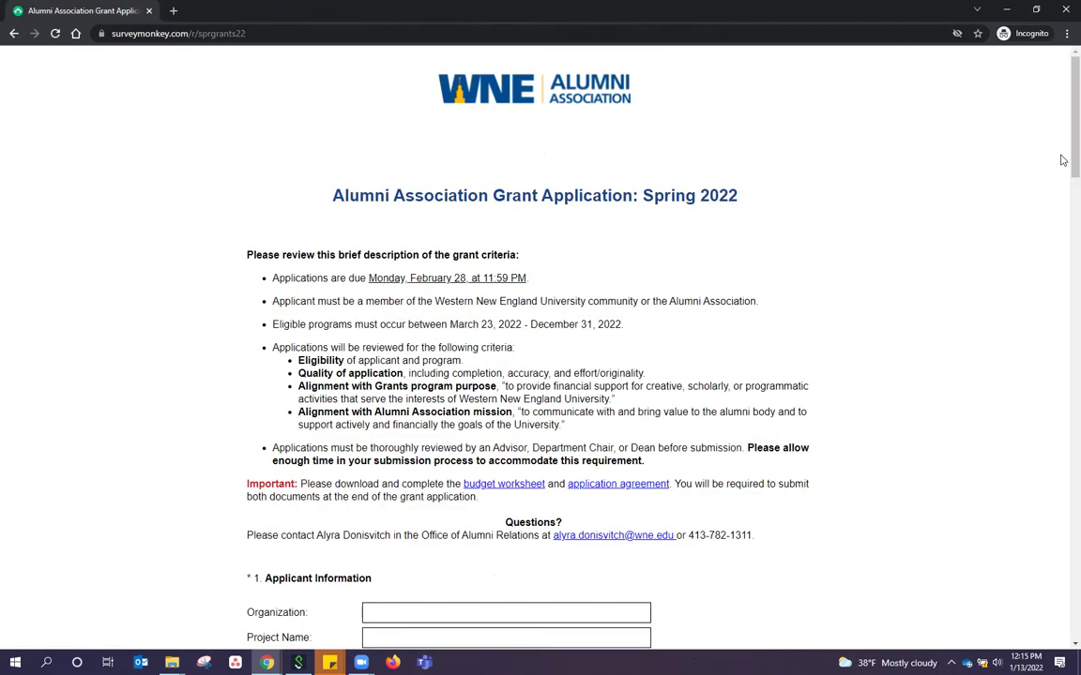
- Review the supporting document uploads and the final submission section of the form, and return to the grant criteria
drag(1063, 158, 1008, 485)
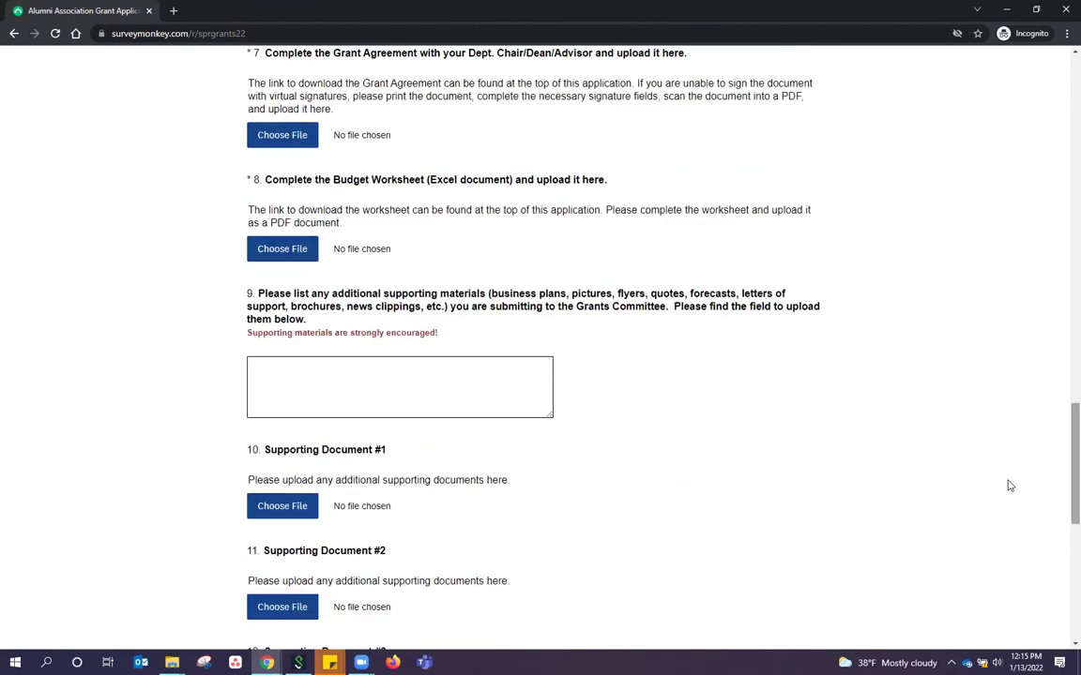
drag(1064, 514, 1063, 634)
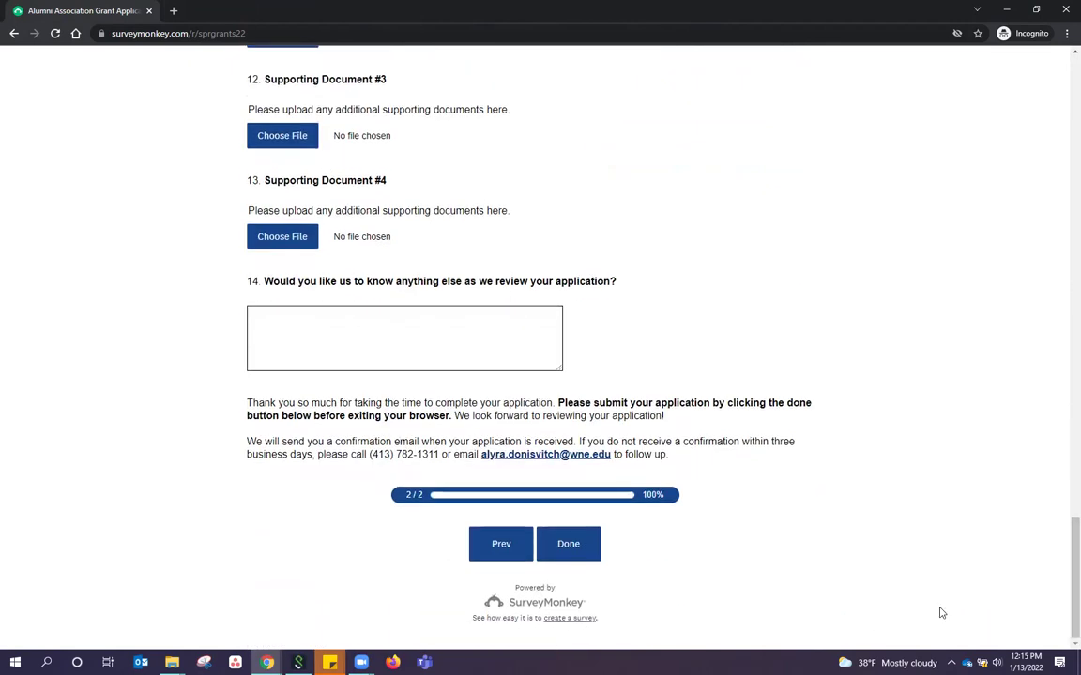
click(575, 553)
drag(1072, 545, 1064, 38)
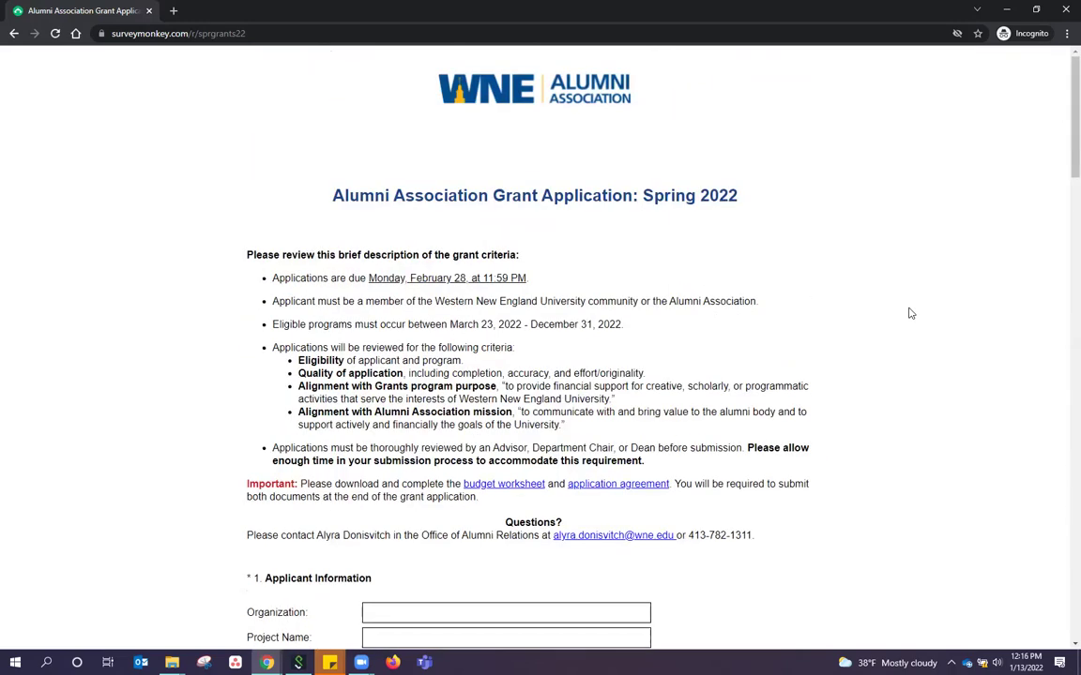